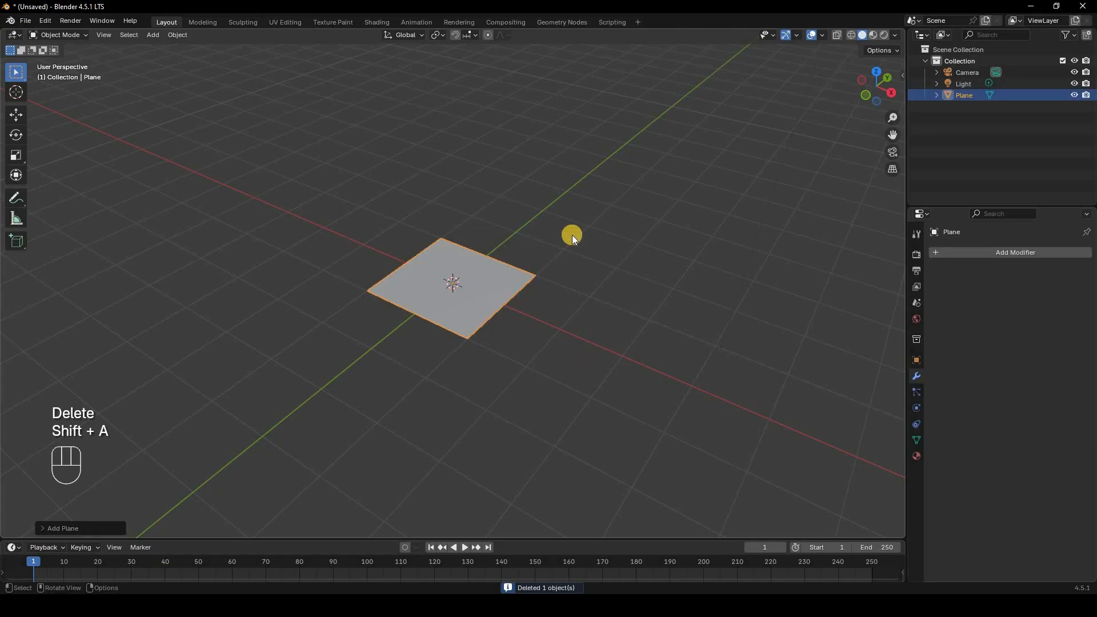
In top view, merge all of the plane's vertices at their center into a single vertex
key("KP_7")
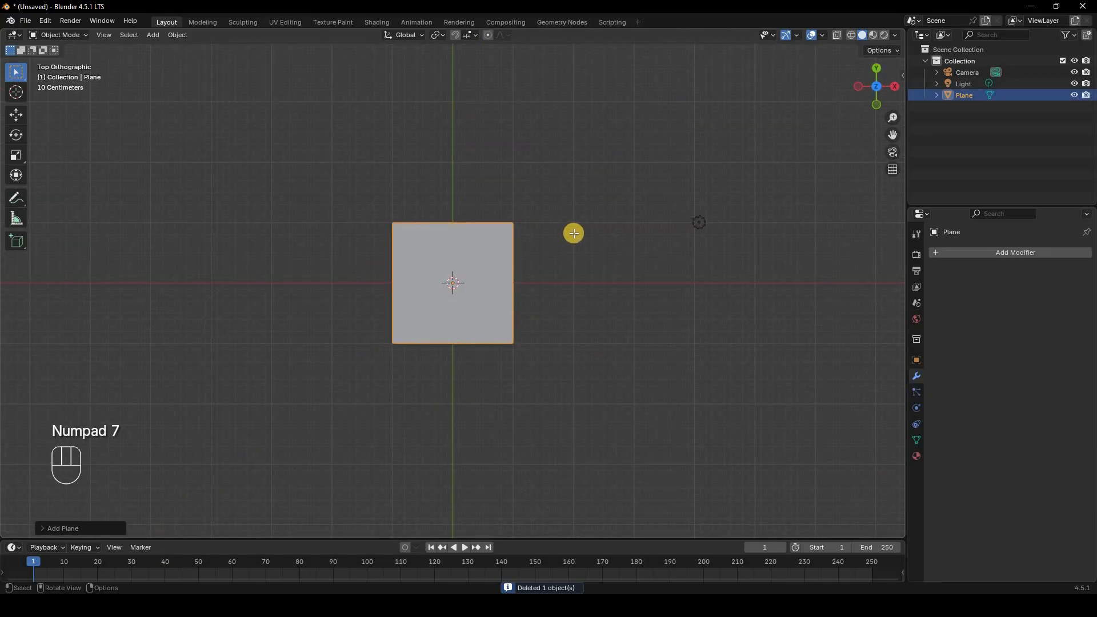
key("Tab")
right_click(598, 209)
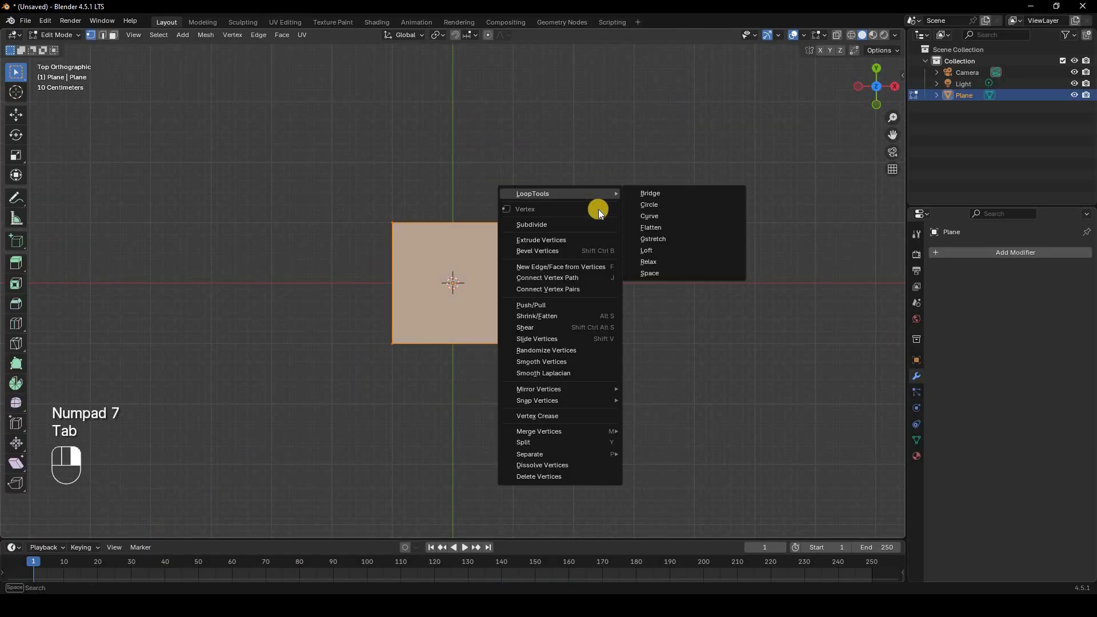
left_click(663, 296)
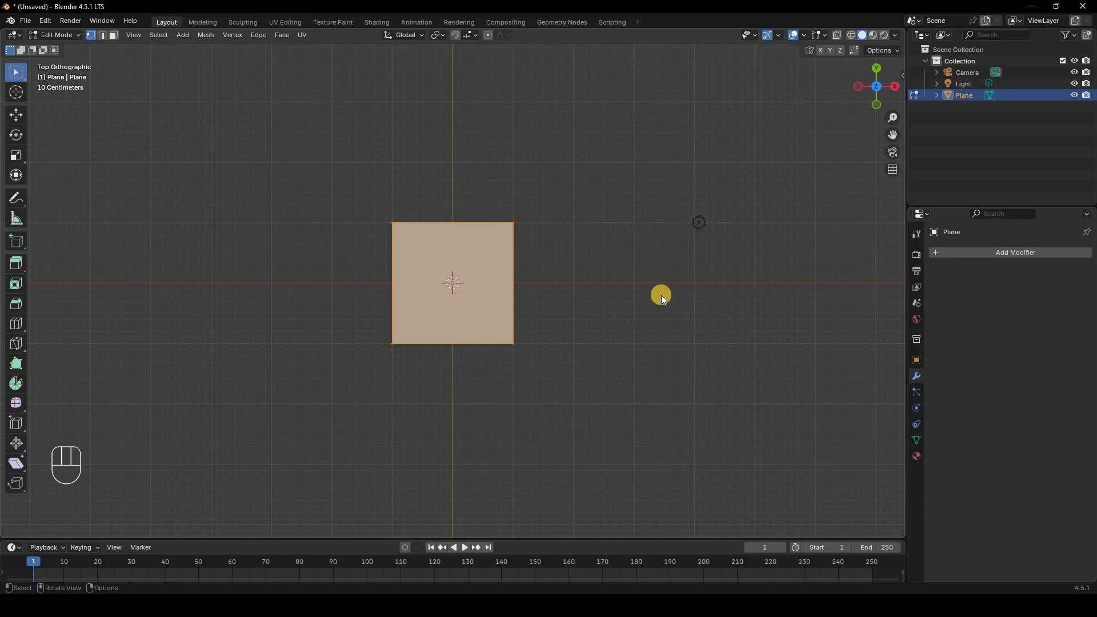
key("m")
left_click(656, 294)
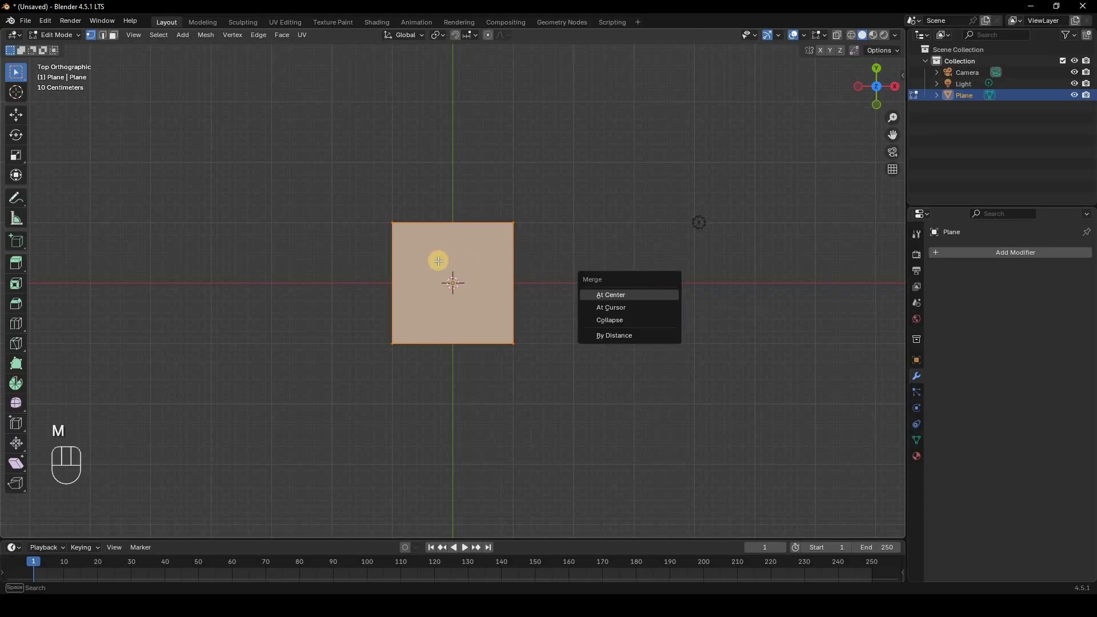
left_click_drag(430, 258, 492, 317)
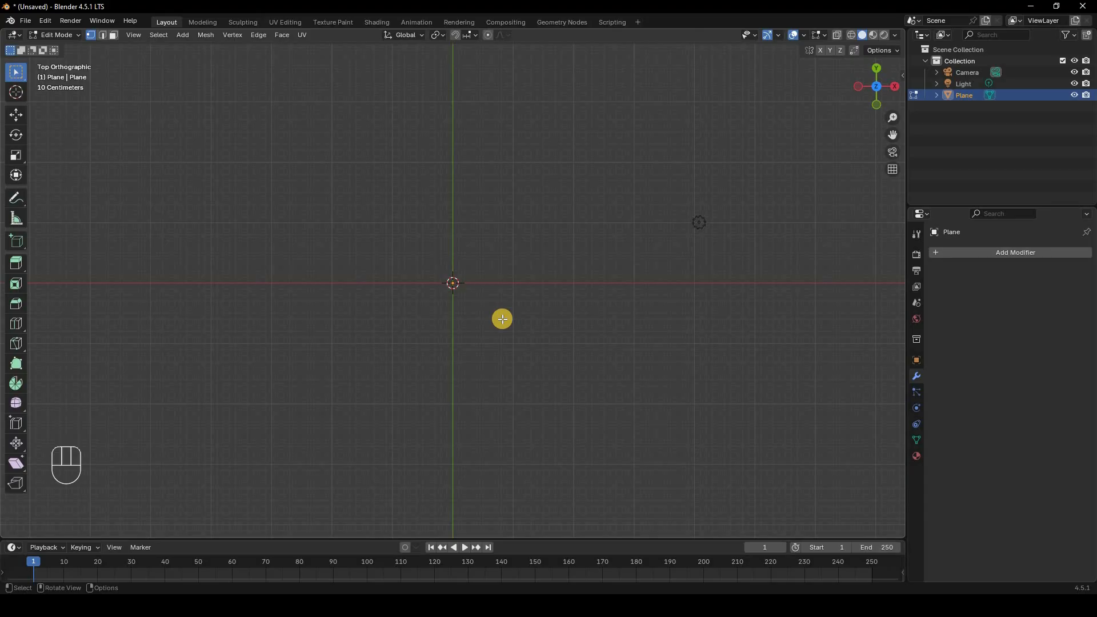
In front view, extrude the merged vertex about 1 m along the negative X axis
key("KP_1")
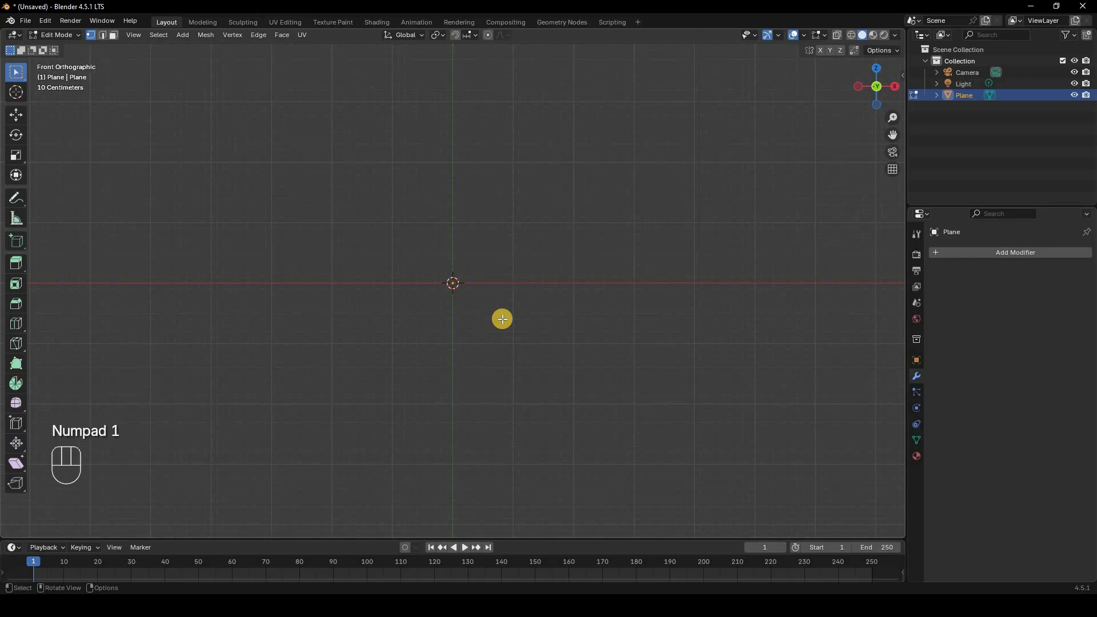
key("e")
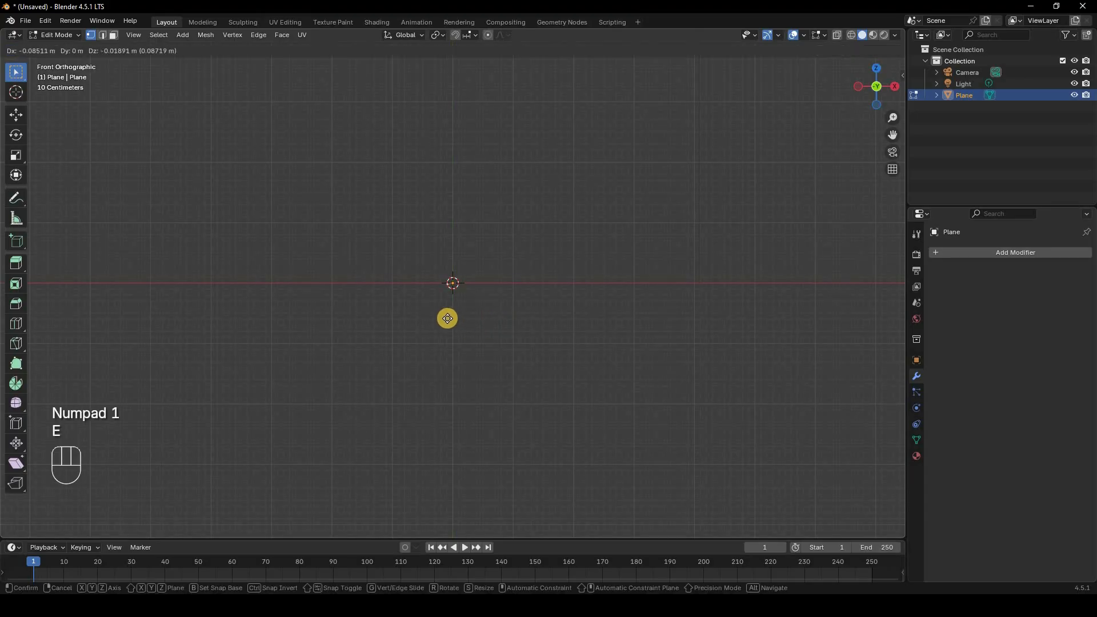
key("x")
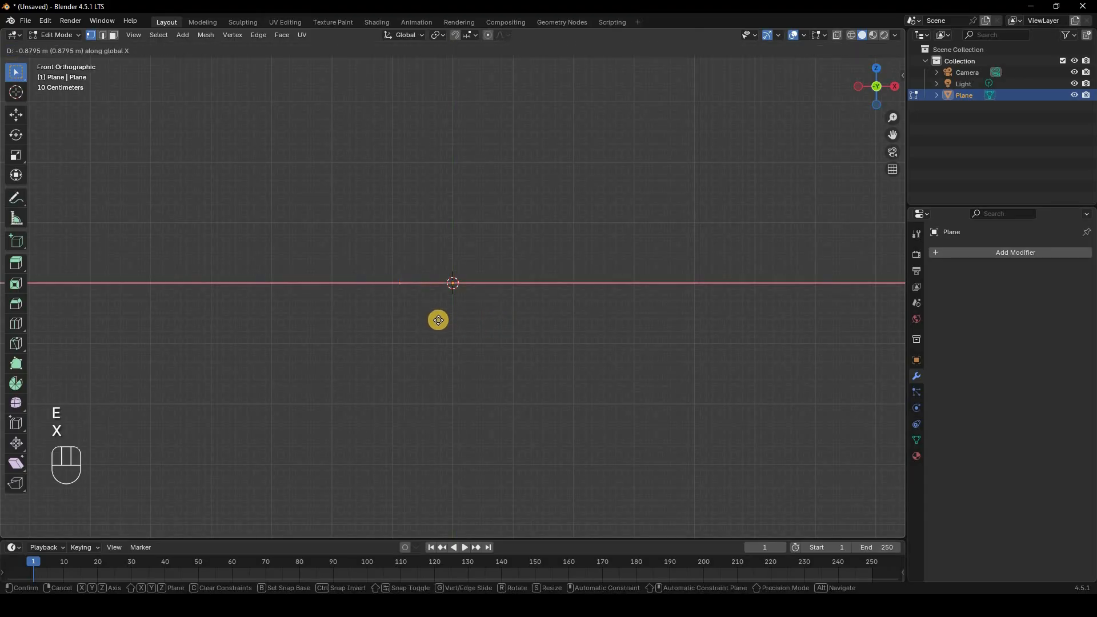
left_click(440, 299)
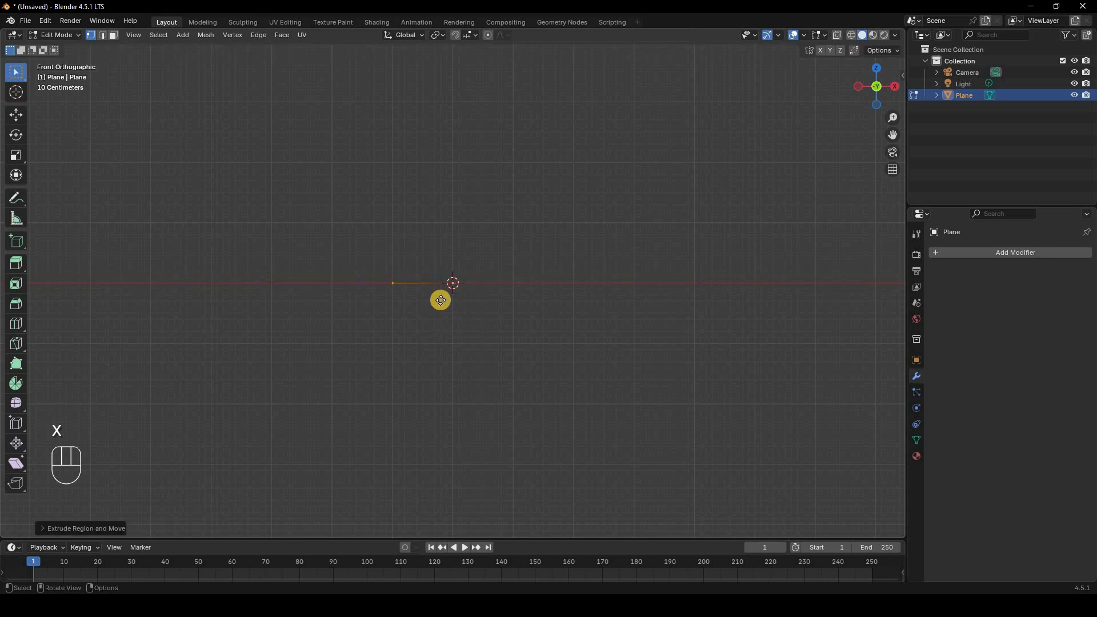
Extend the profile with three more extrusions: a short one upward, one sloping up toward the center, and a final one straight up
key("e")
left_click(441, 300)
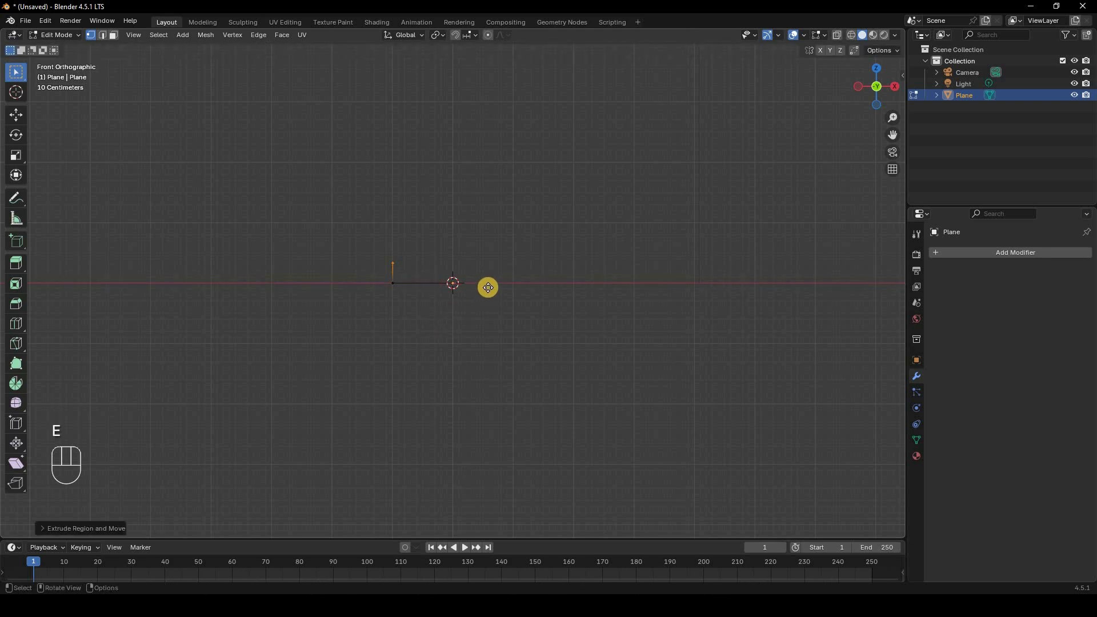
key("e")
left_click(488, 266)
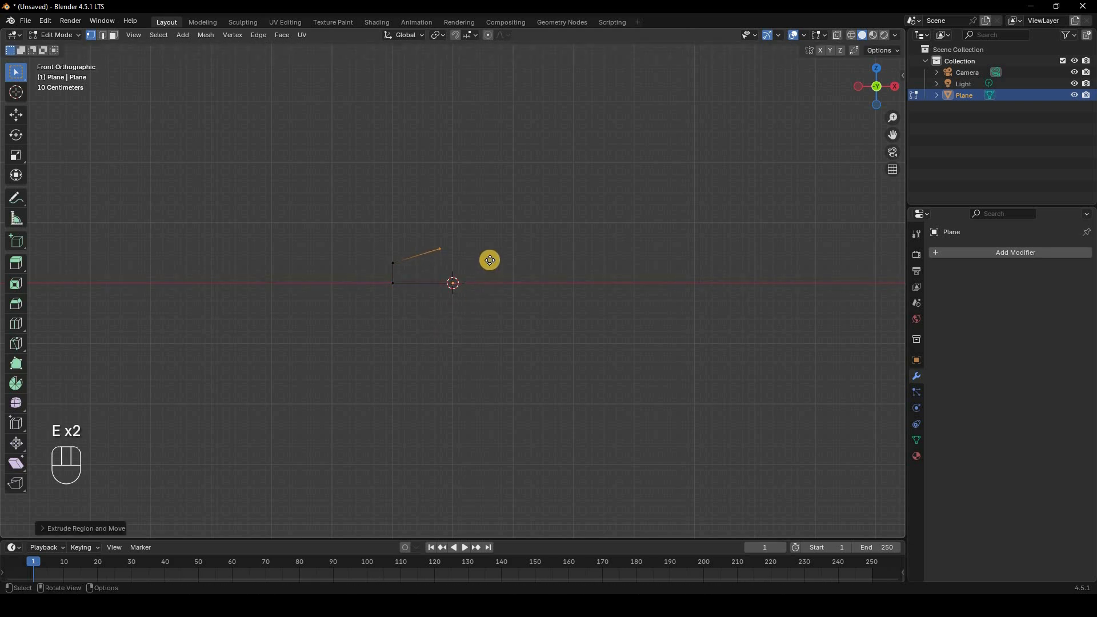
key("e")
left_click(489, 260)
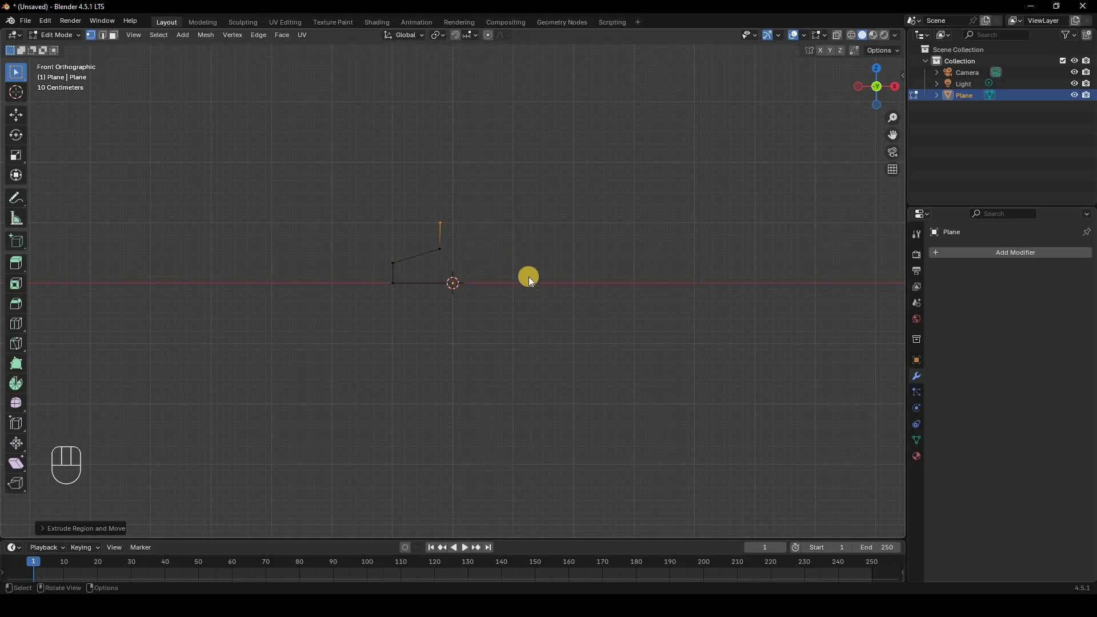
Leave Edit Mode and add a Screw modifier to the profile
key("Tab")
middle_click_drag(748, 301, 955, 262)
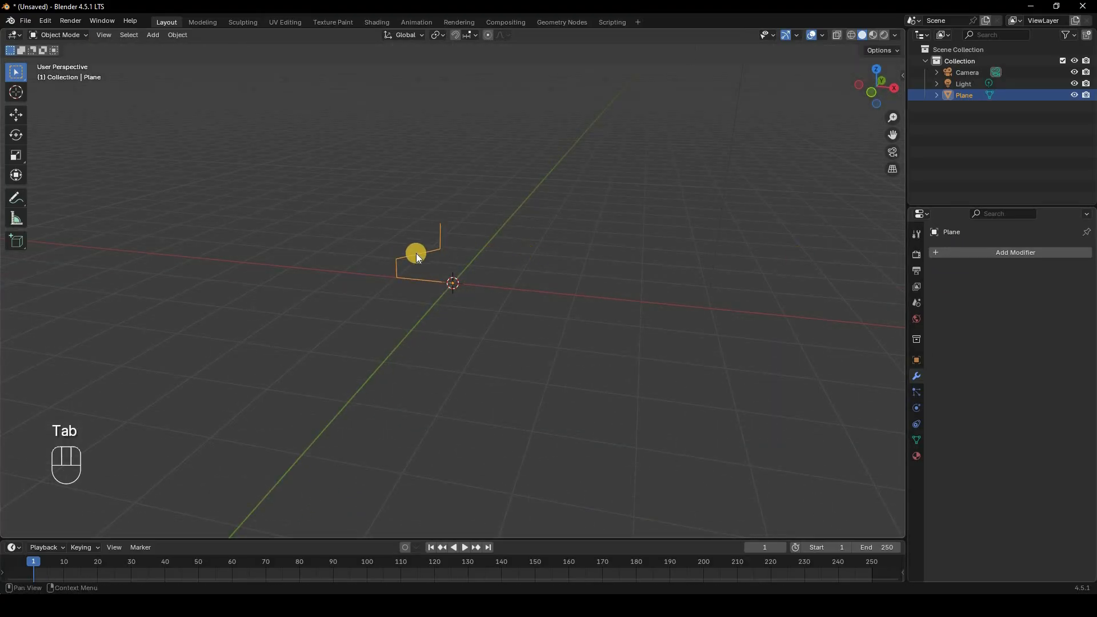
left_click(956, 255)
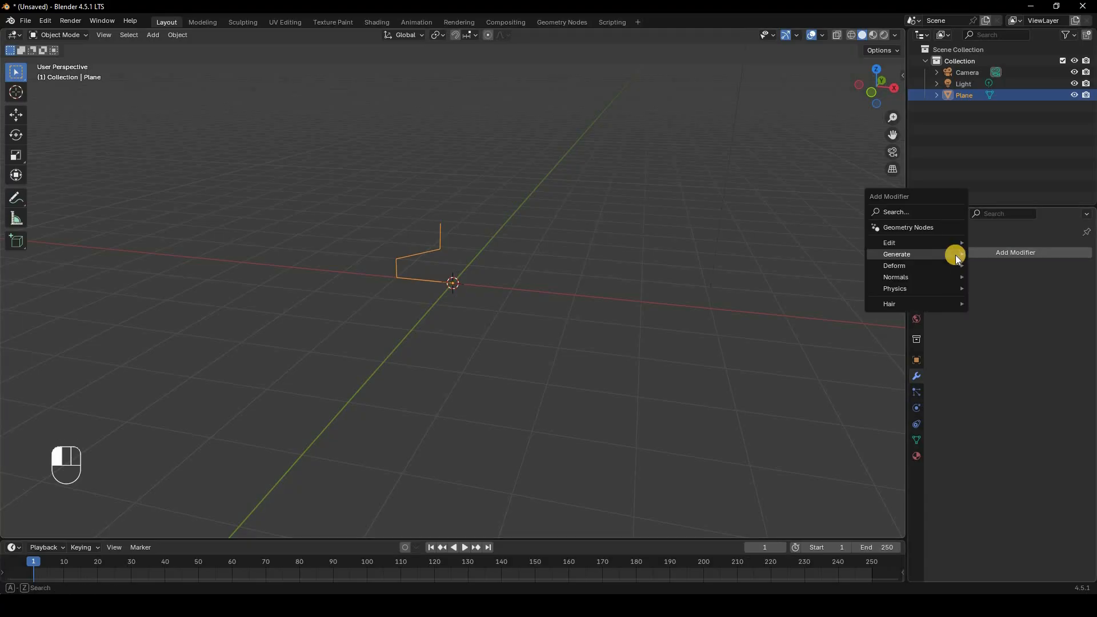
mouse_move(958, 259)
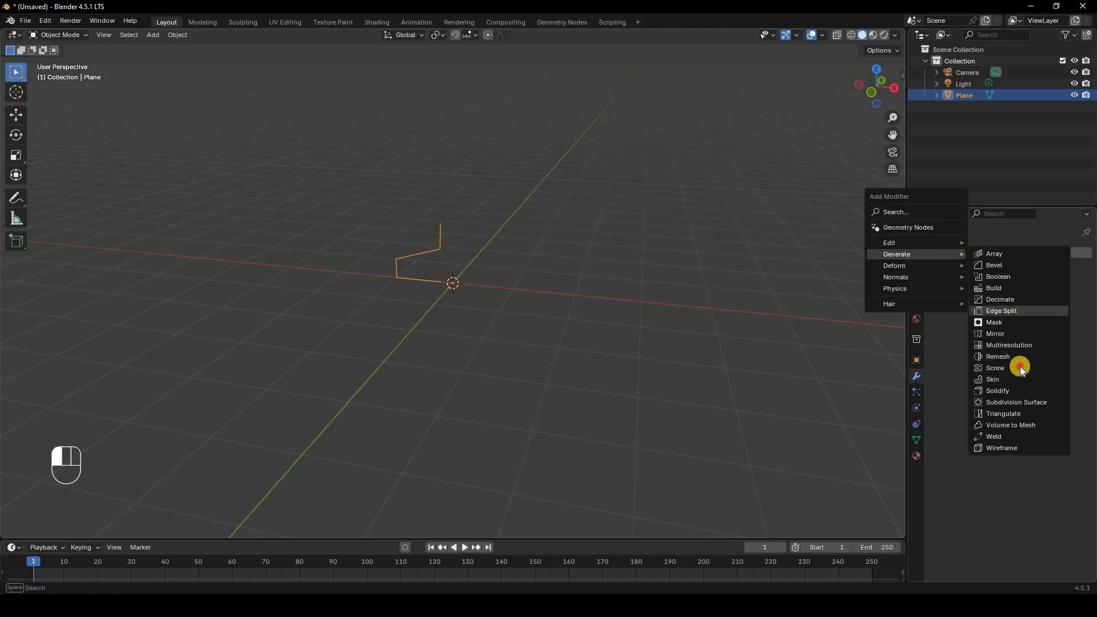
left_click(996, 368)
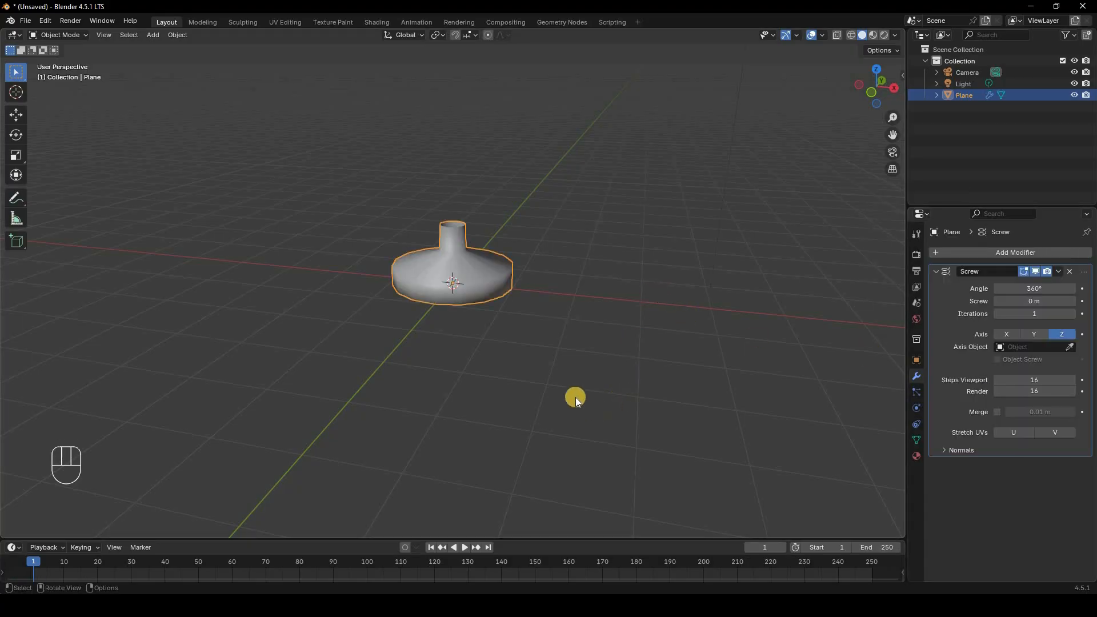
middle_click_drag(575, 397, 622, 294)
In front view, raise the profile's outer bottom vertex slightly along the Z axis and return to Object Mode
key("KP_1")
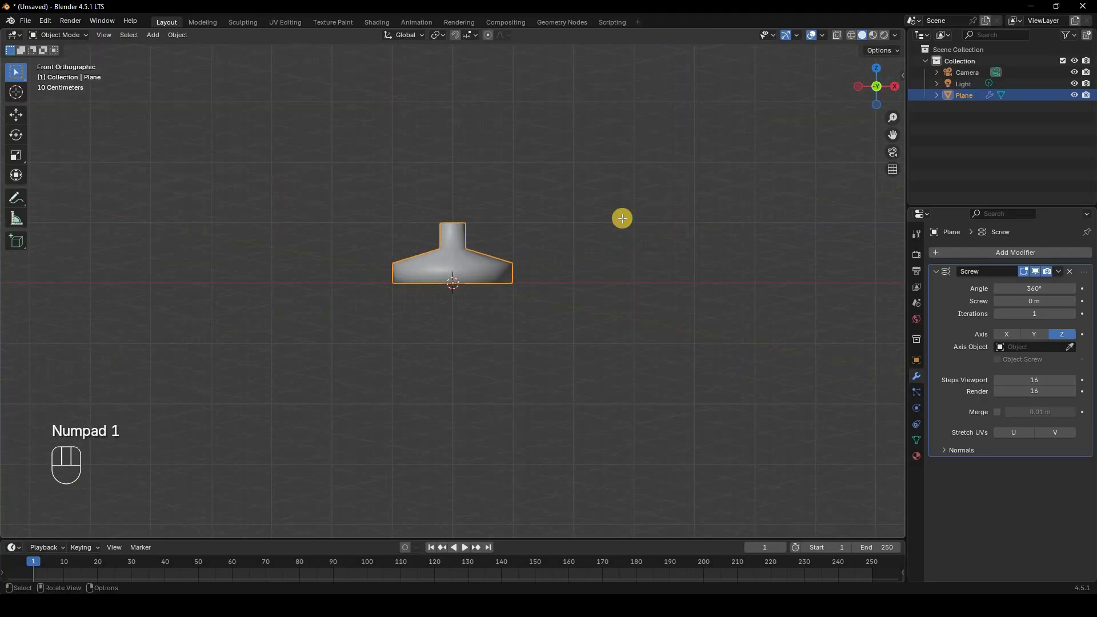
key("Tab")
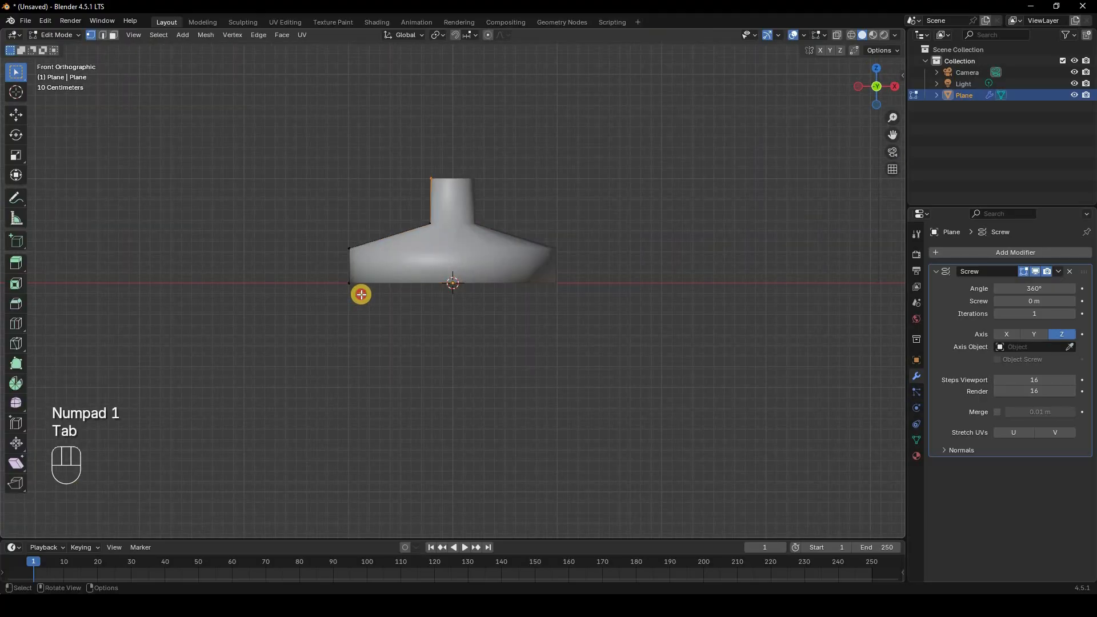
left_click(363, 295)
key("g")
key("z")
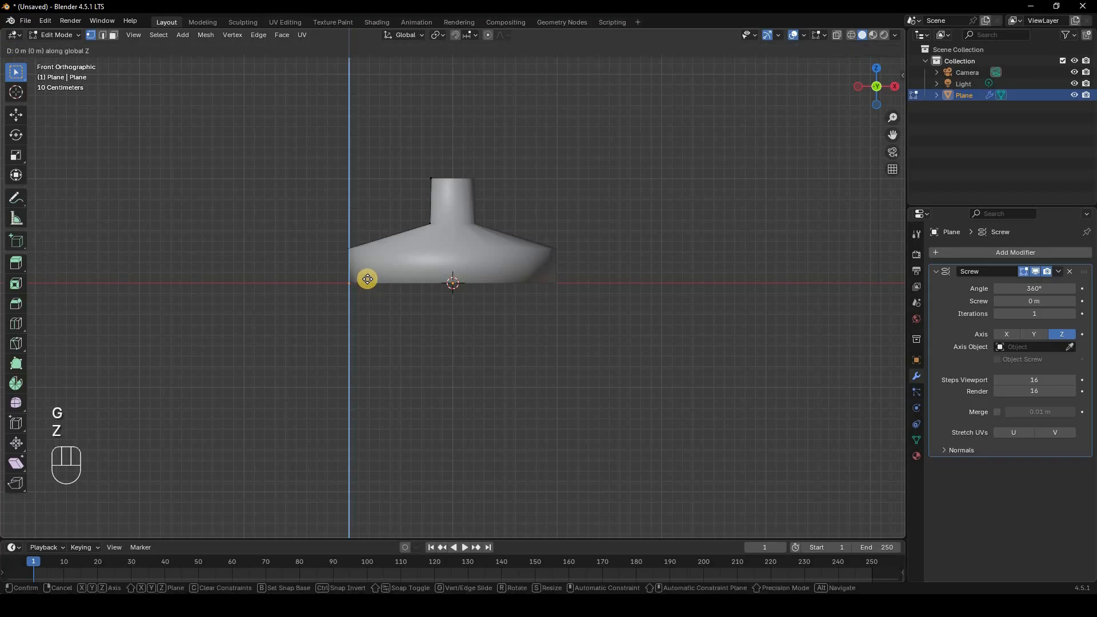
left_click(636, 277)
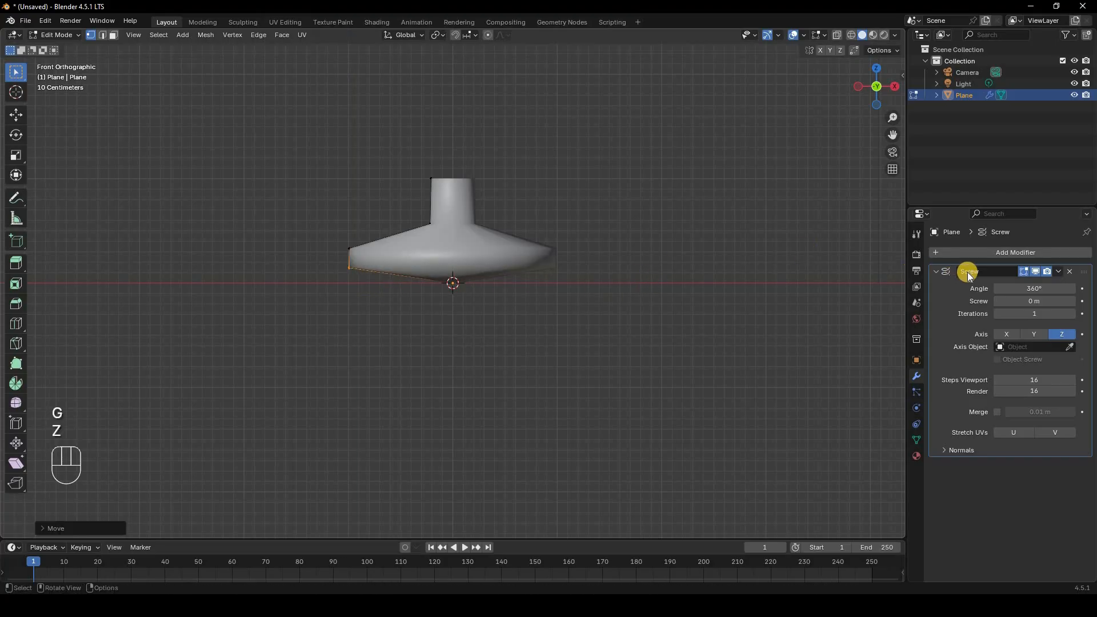
key("Tab")
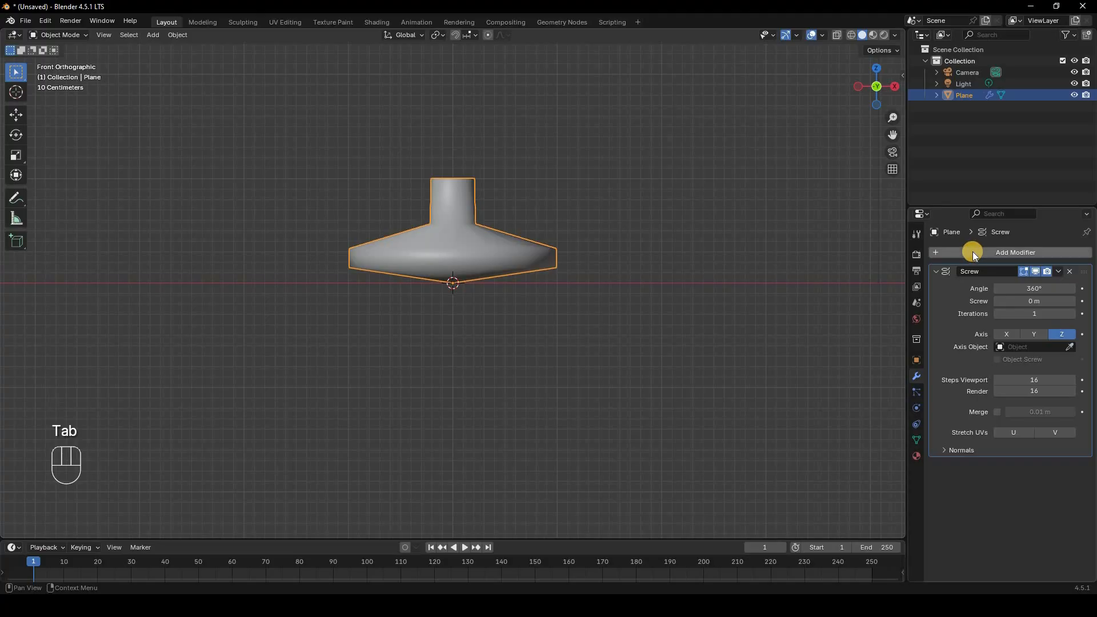
Try a Subdivision Surface modifier with viewport level 2 above the Screw modifier, and undo it
left_click(972, 252)
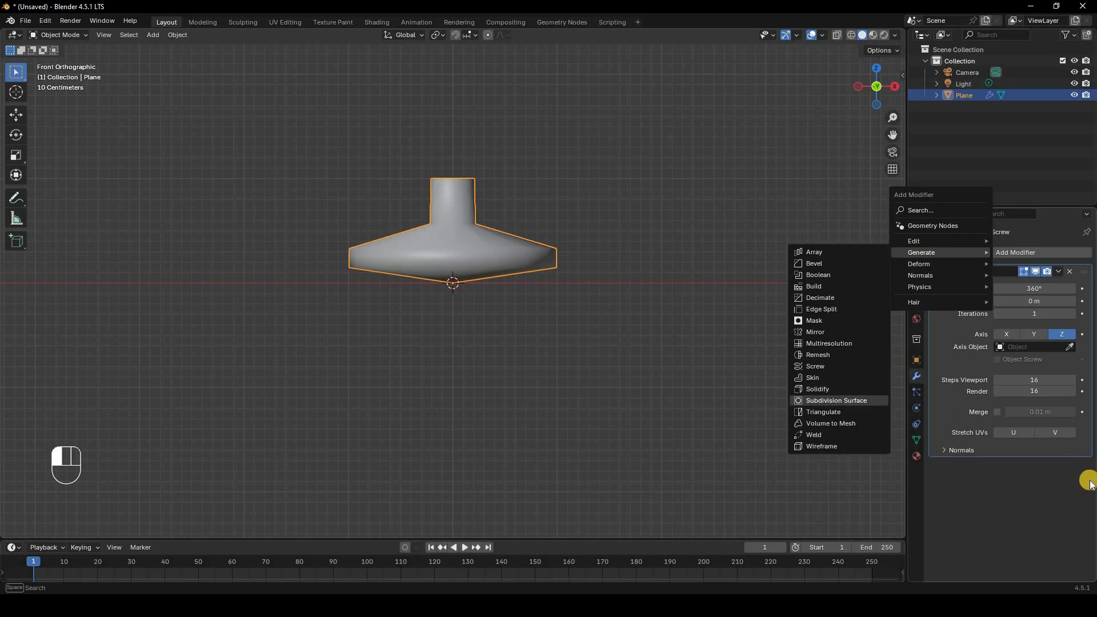
left_click(837, 400)
left_click_drag(1084, 465, 1052, 261)
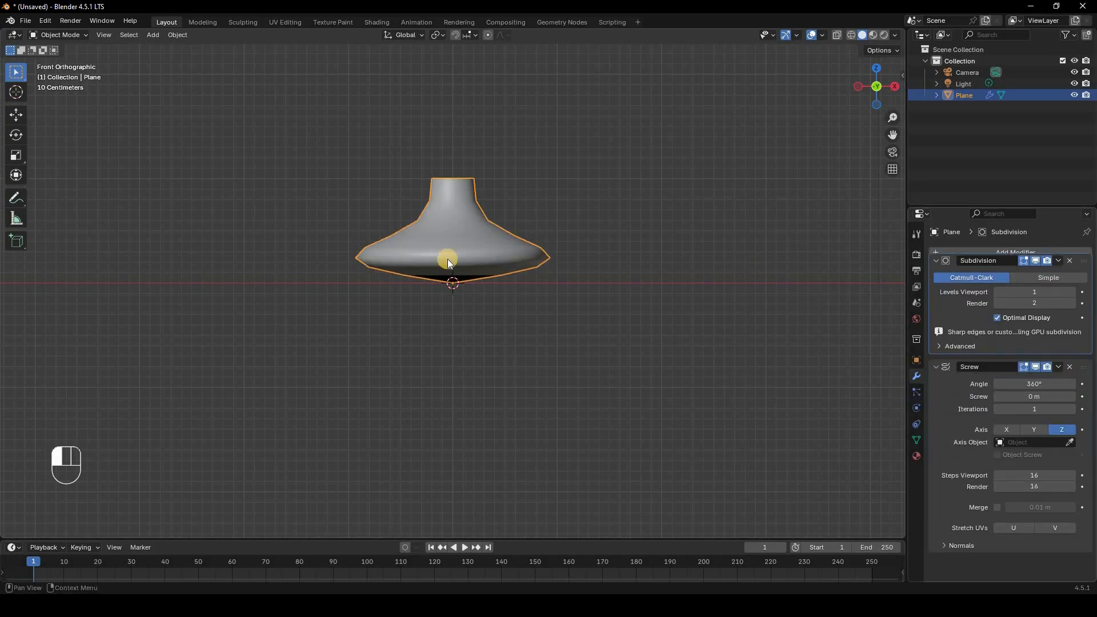
left_click_drag(448, 263, 420, 267)
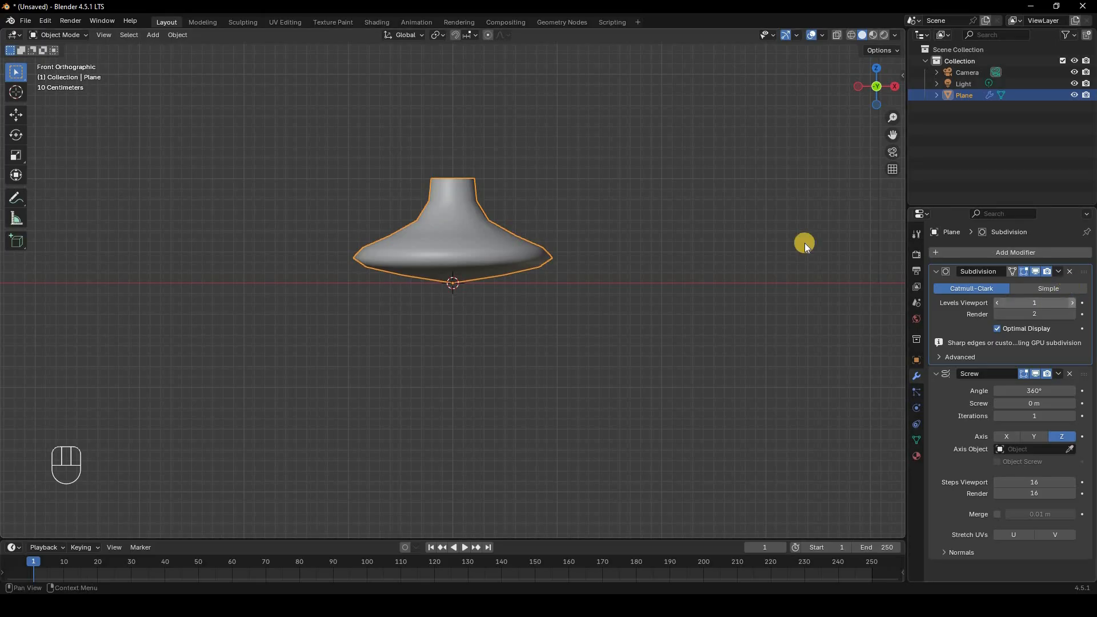
key("ctrl+2")
middle_click_drag(417, 258, 1070, 274)
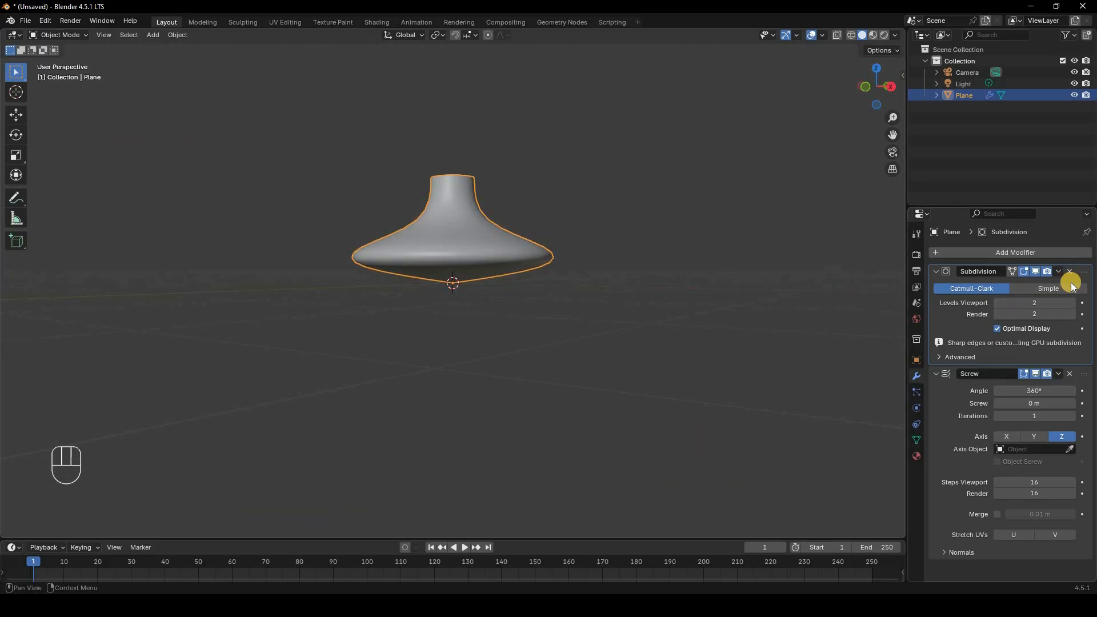
key("ctrl+z")
key("ctrl+z")
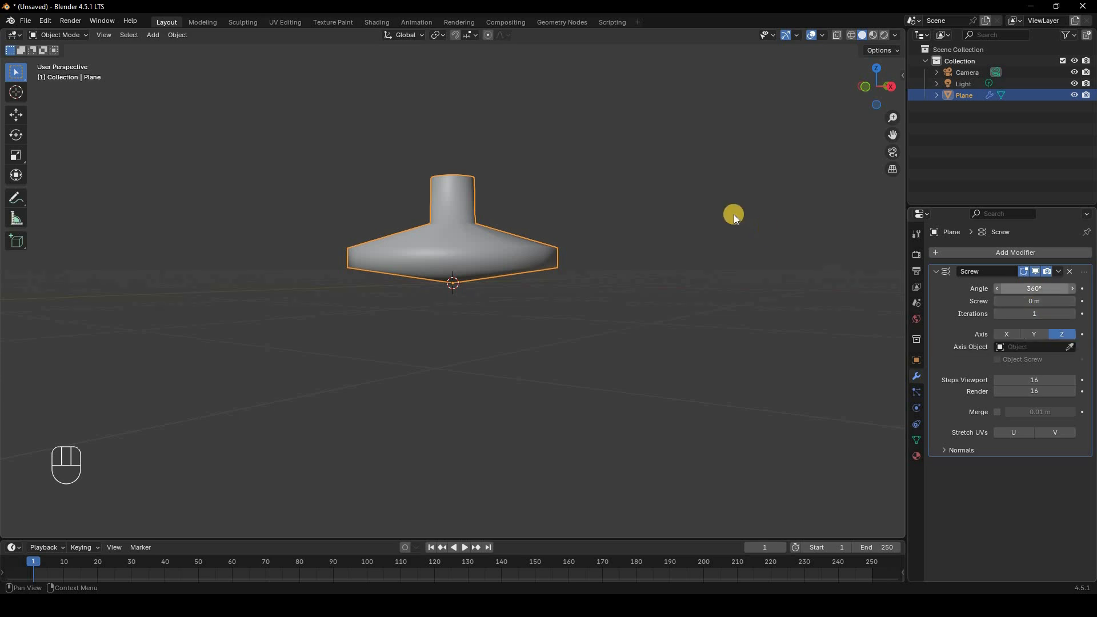
Reduce the Screw modifier's angle to about 96° to preview a partial revolution
middle_click_drag(687, 265, 684, 249)
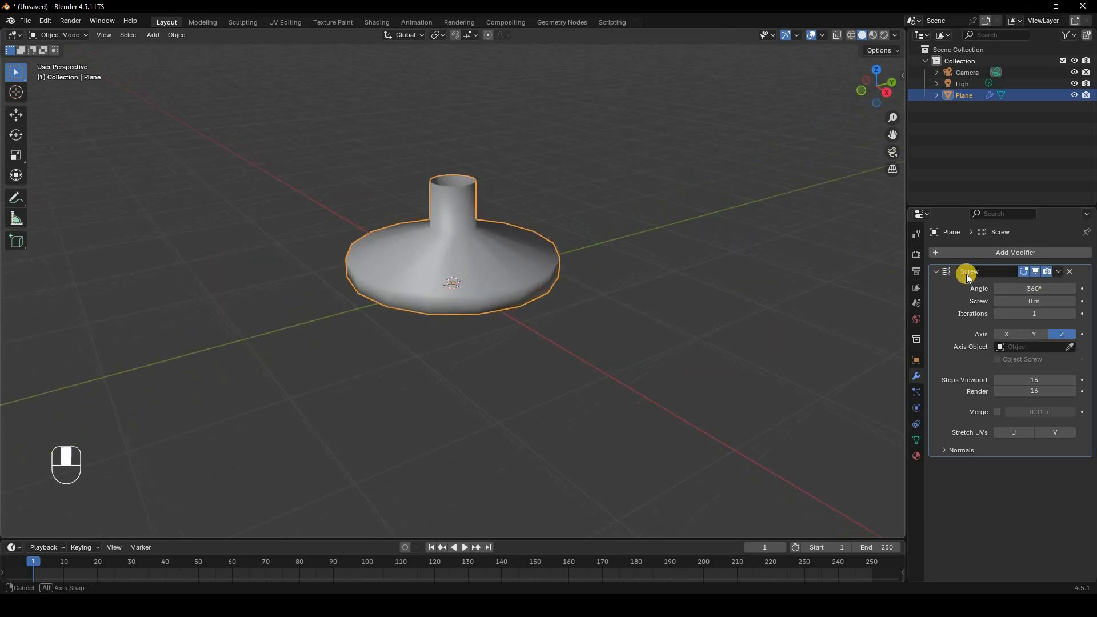
left_click_drag(1053, 290, 1084, 293)
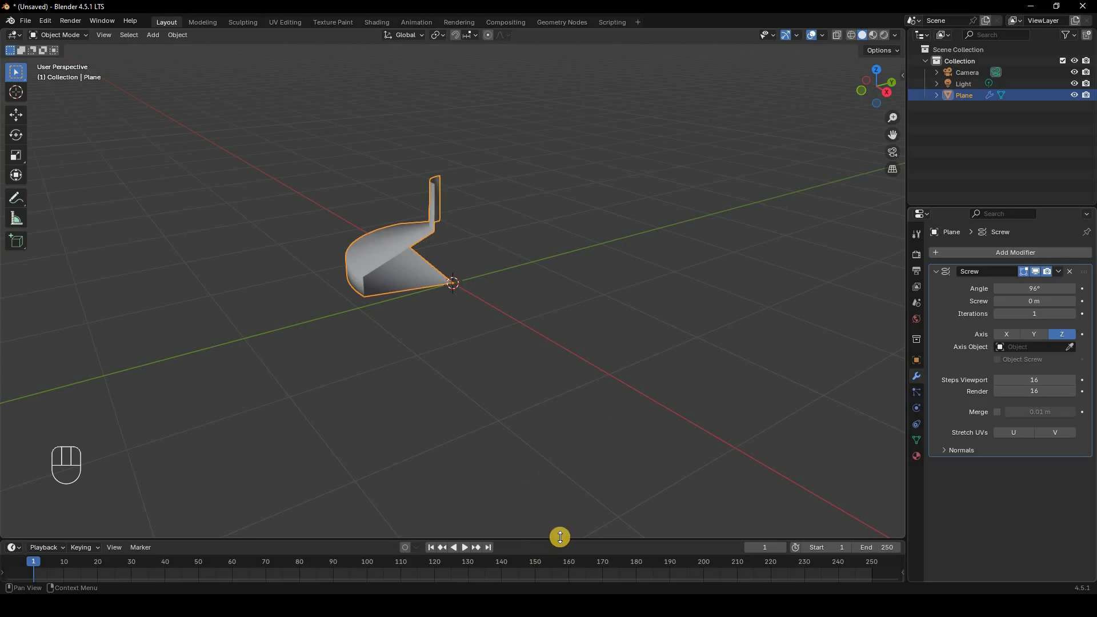
Enlarge the timeline, set the Screw modifier's angle to 0°, and keyframe it at frame 1
left_click_drag(560, 537, 551, 470)
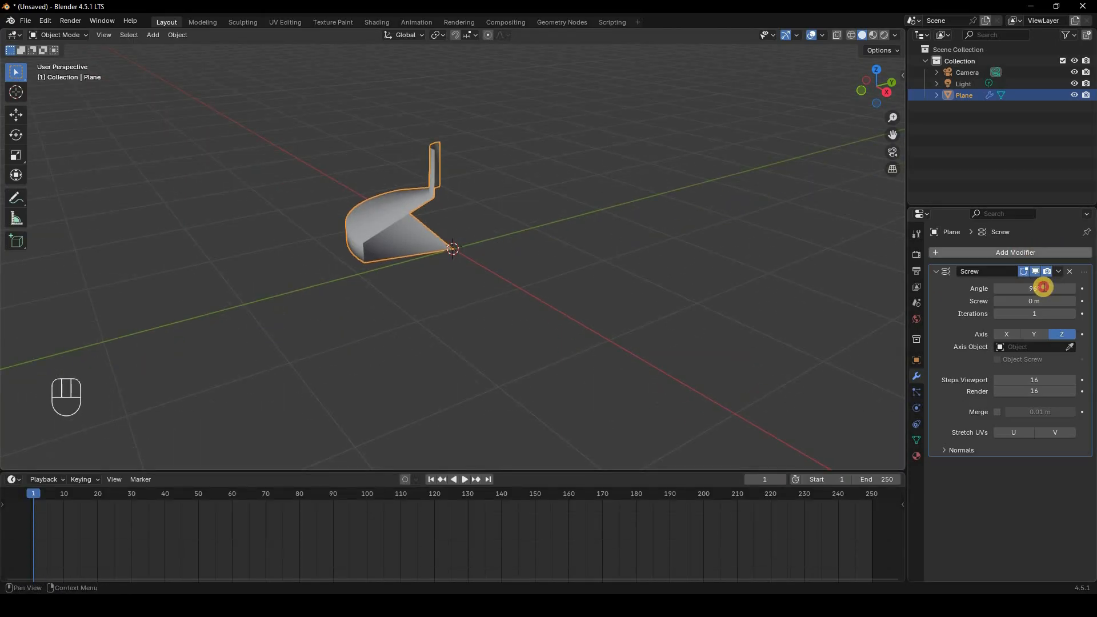
left_click(1046, 292)
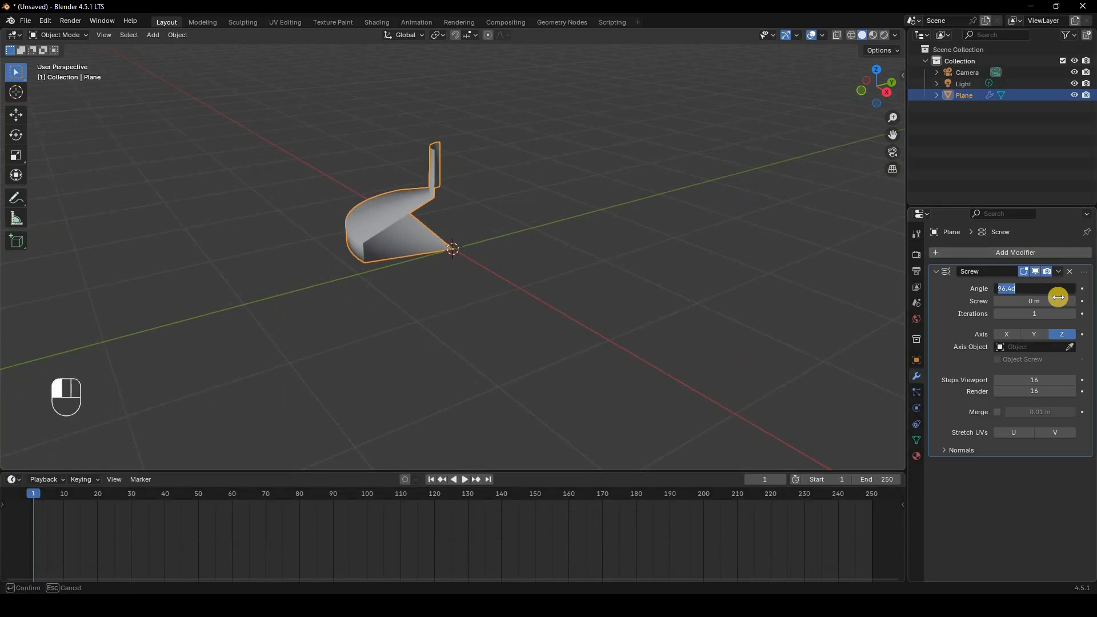
type("0")
key("Return")
left_click(1083, 288)
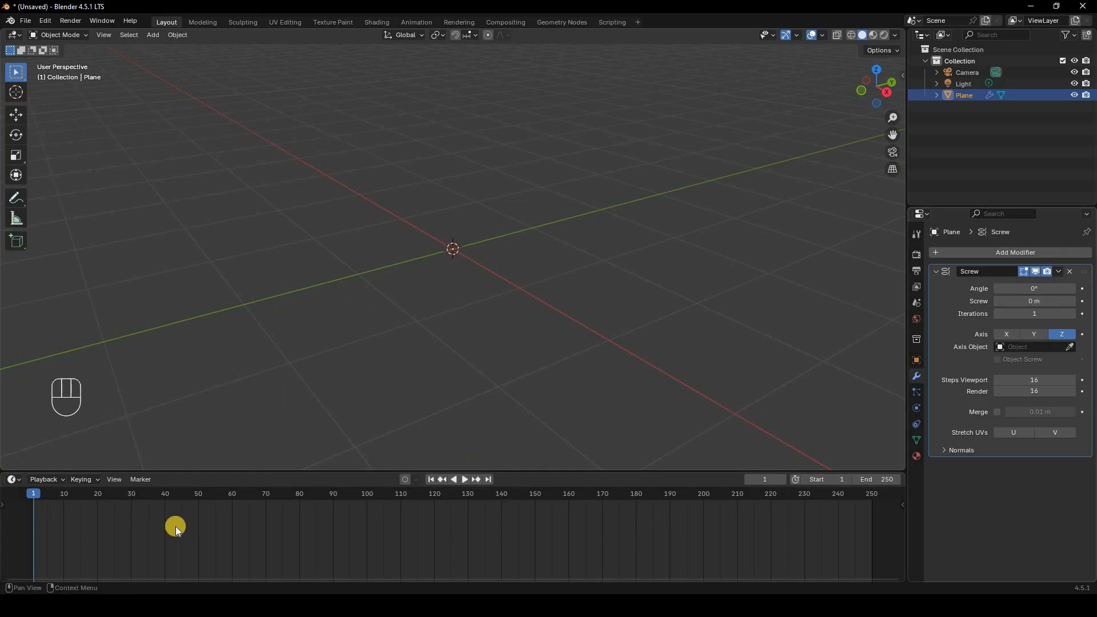
At frame 50, set the Screw modifier's angle to 360° and insert a keyframe for it
left_click(200, 496)
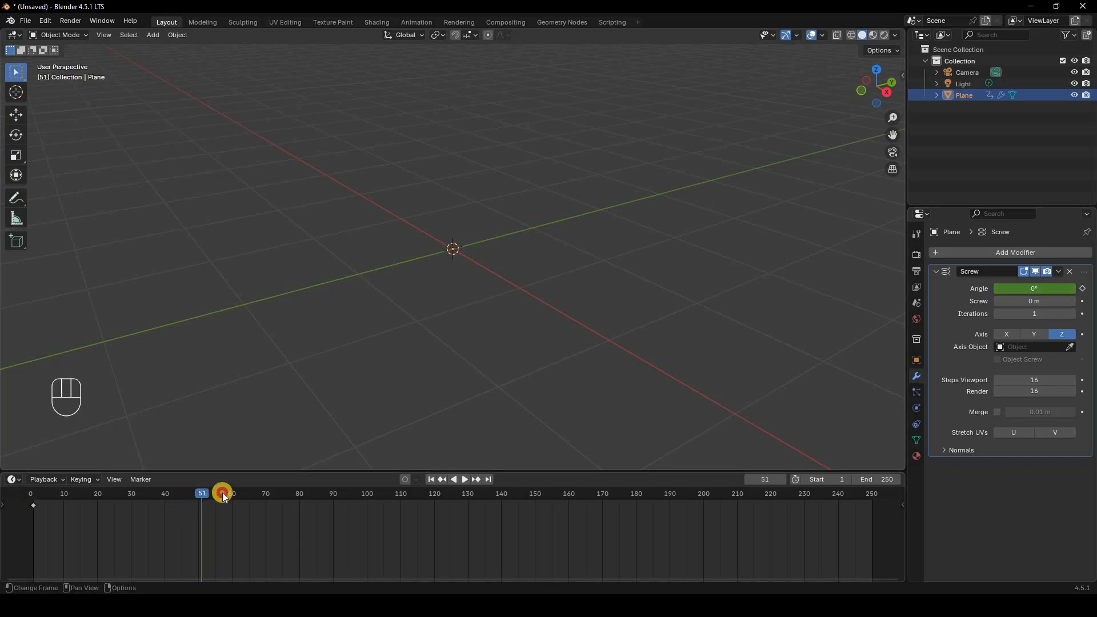
left_click(1040, 287)
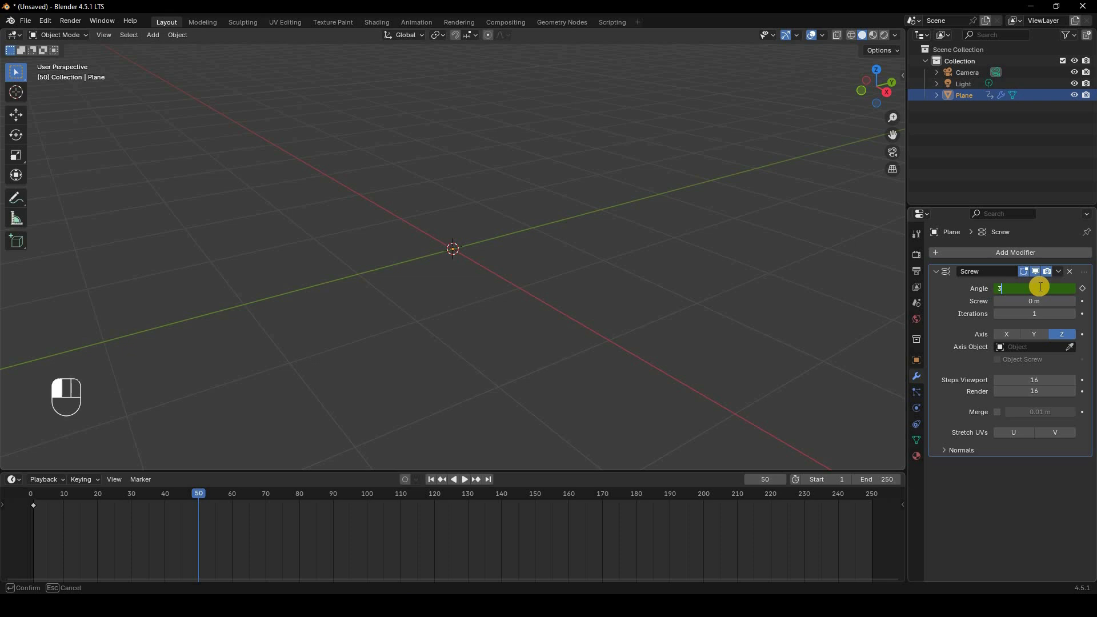
type("360")
key("Return")
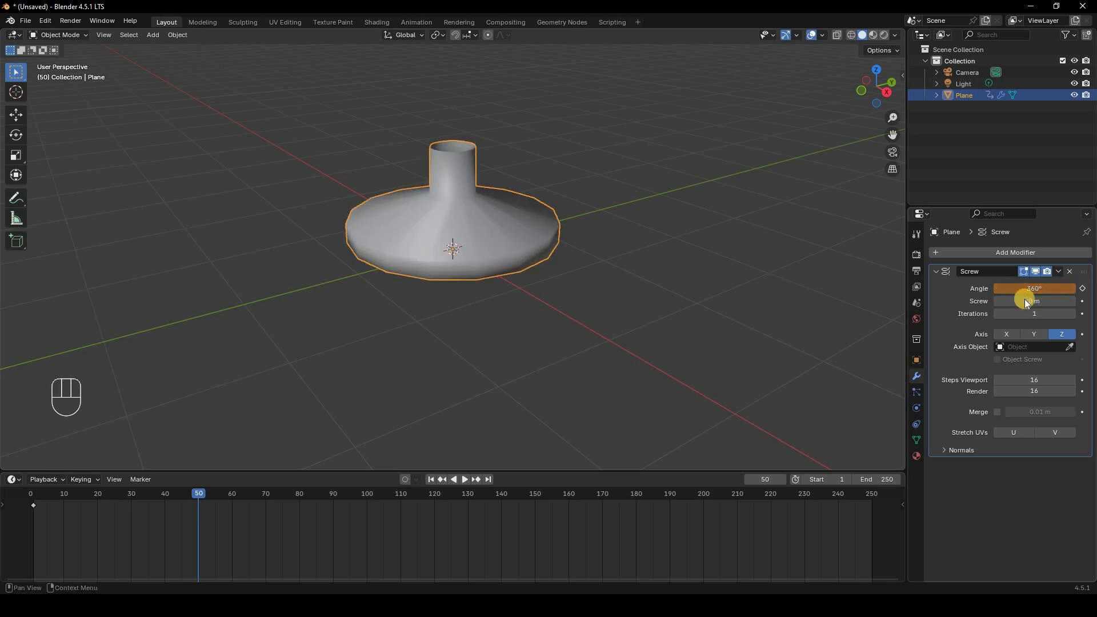
key("i")
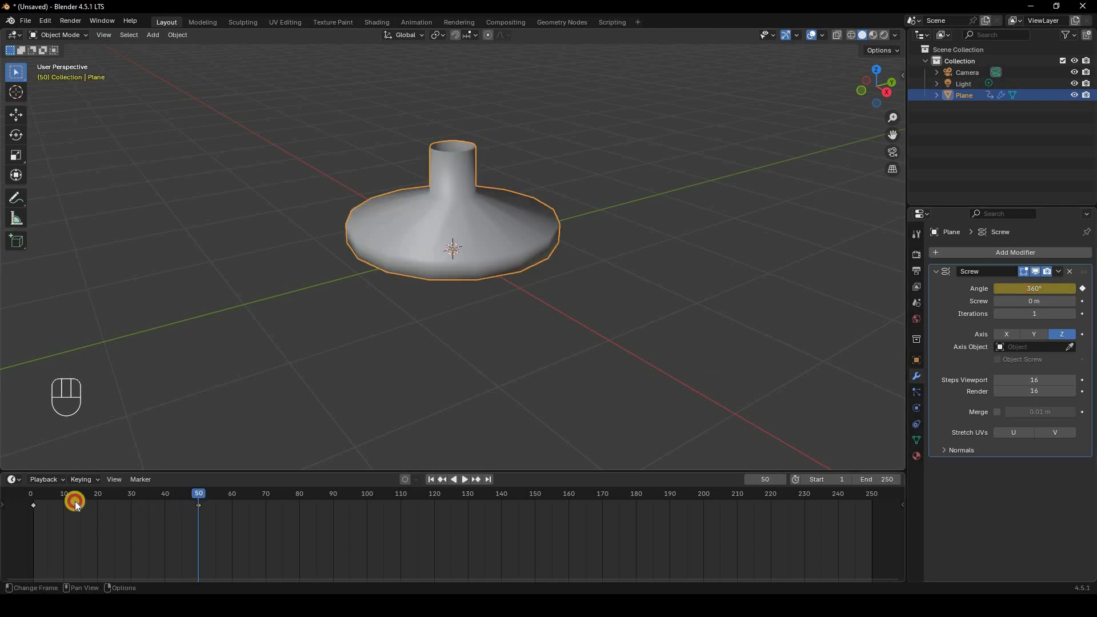
Play back the Screw angle animation from frame 1 and stop it past the last keyframe
left_click_drag(78, 505, 33, 499)
left_click(466, 480)
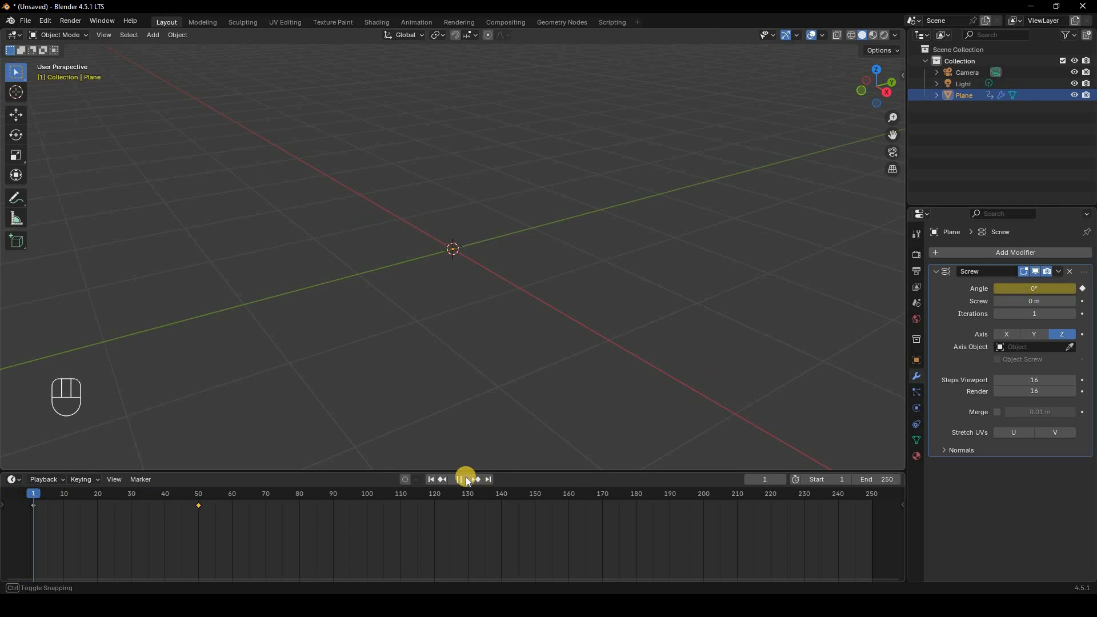
left_click(466, 479)
left_click(465, 480)
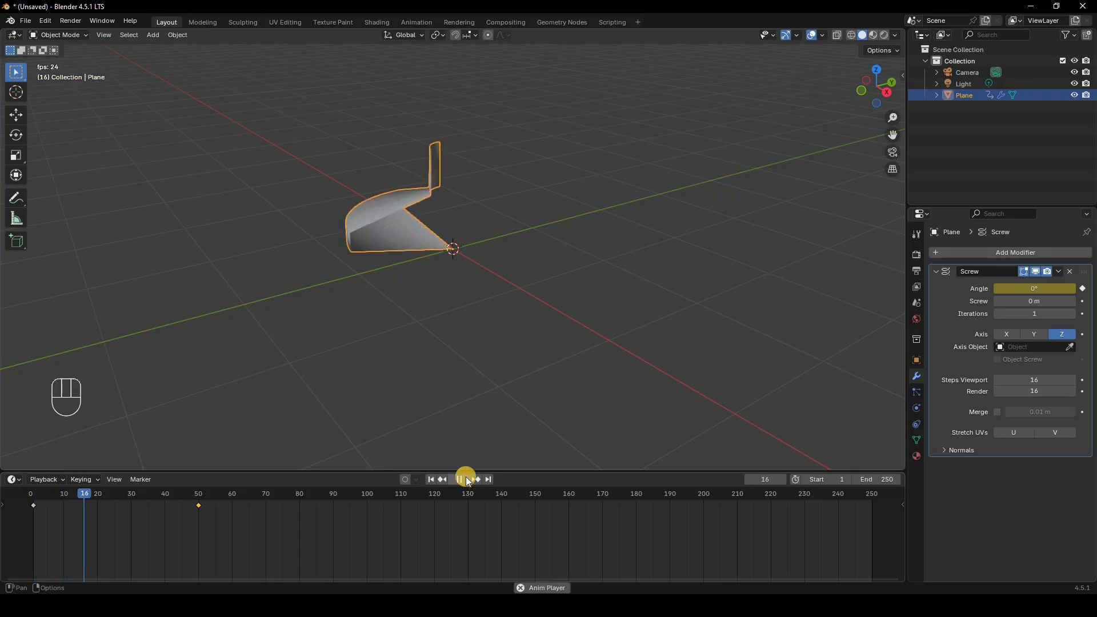
key("space")
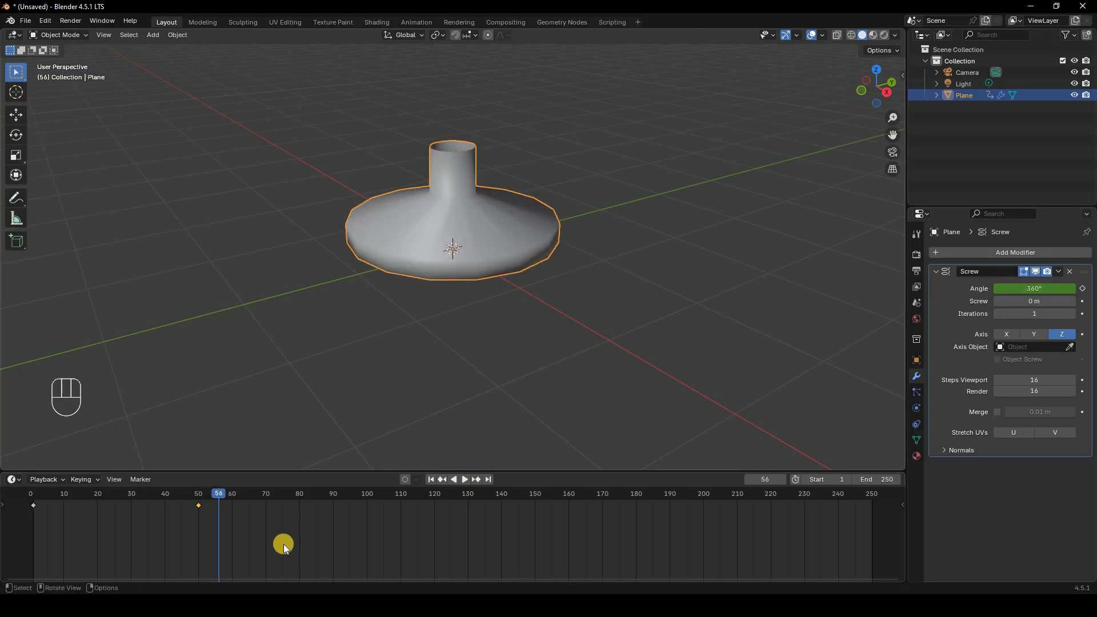
Delete the Screw angle keyframes and raise the modifier's viewport steps to 48
left_click_drag(284, 545, 27, 497)
key("Delete")
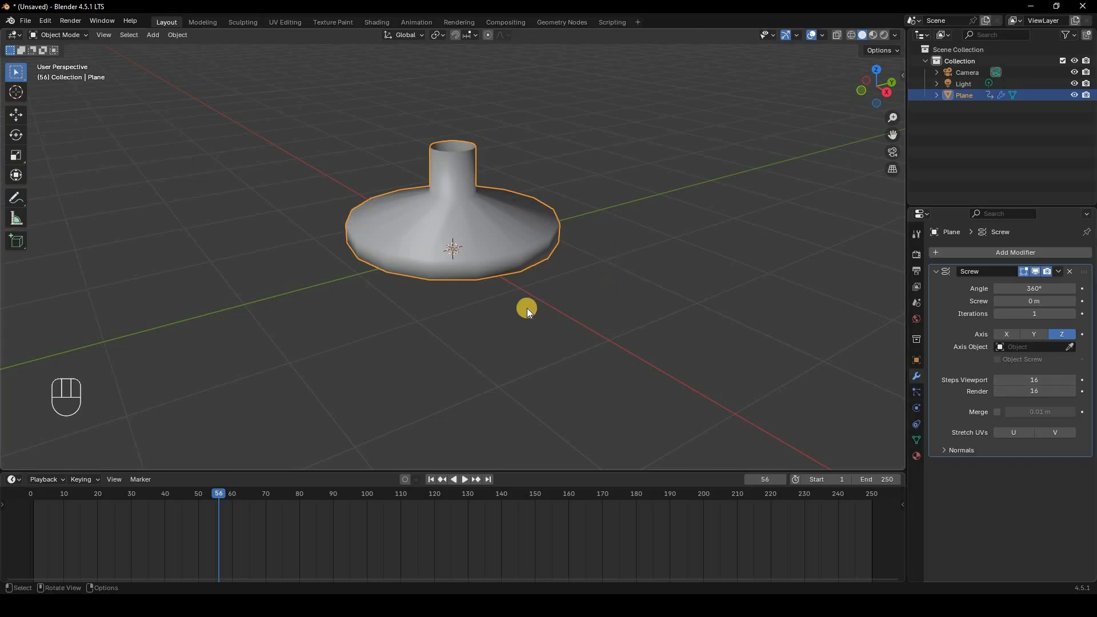
middle_click_drag(527, 307, 598, 314)
scroll(598, 314, "up", 2)
left_click_drag(1034, 380, 591, 289)
left_click_drag(741, 276, 737, 276)
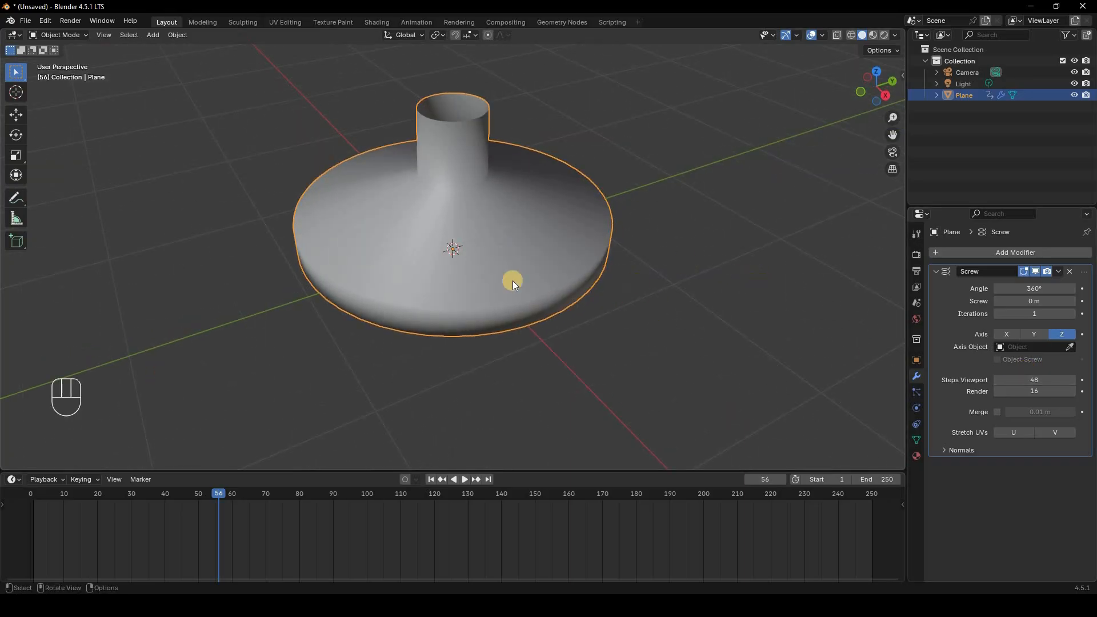
Raise the Screw modifier's viewport steps to 53 in wireframe shading, and return to solid shading
key("z")
left_click(640, 281)
mouse_move(1046, 380)
left_mouse_down()
mouse_move(142, 384)
mouse_move(1047, 382)
left_mouse_up()
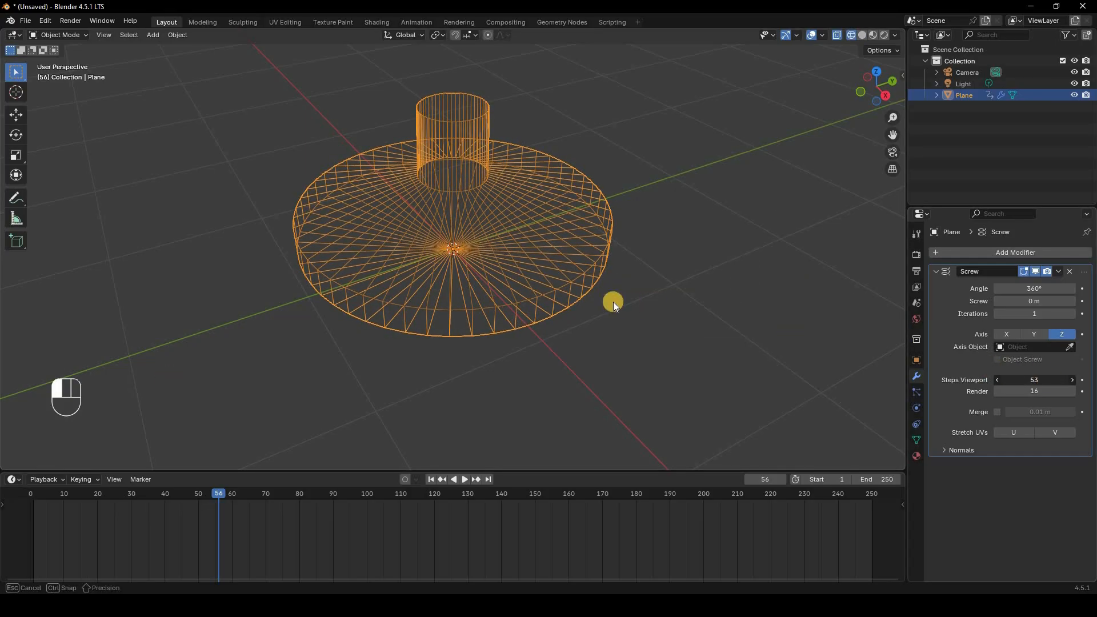
left_click_drag(708, 302, 708, 301)
key("z")
left_click(667, 231)
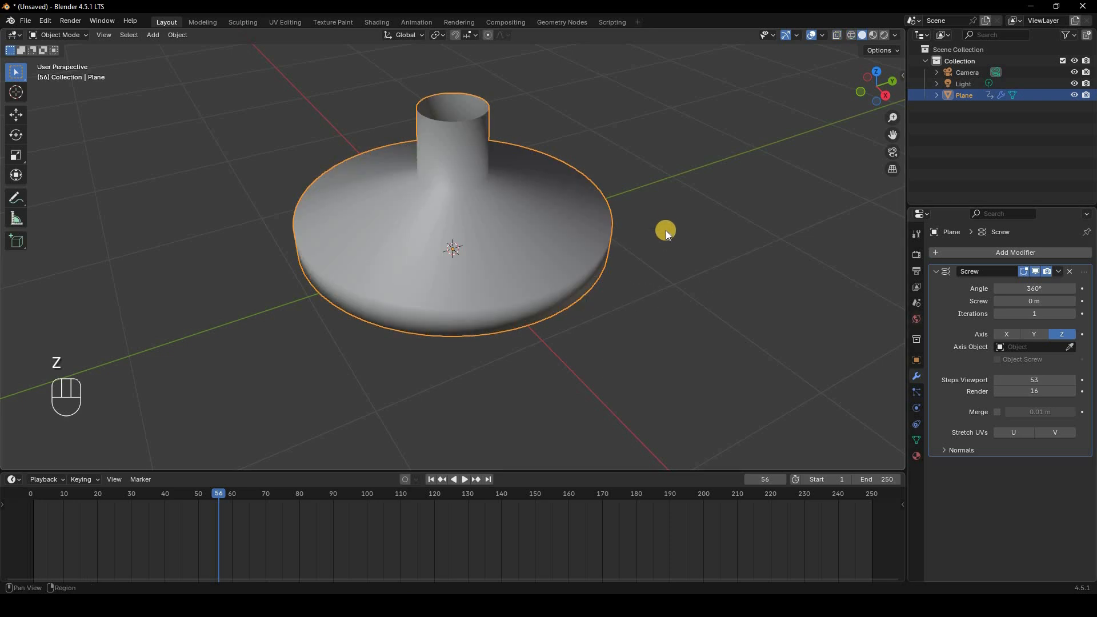
Try a Screw offset of 2.6 m on the revolved shape's modifier, and reset it to 0 m
scroll(668, 264, "down", 3)
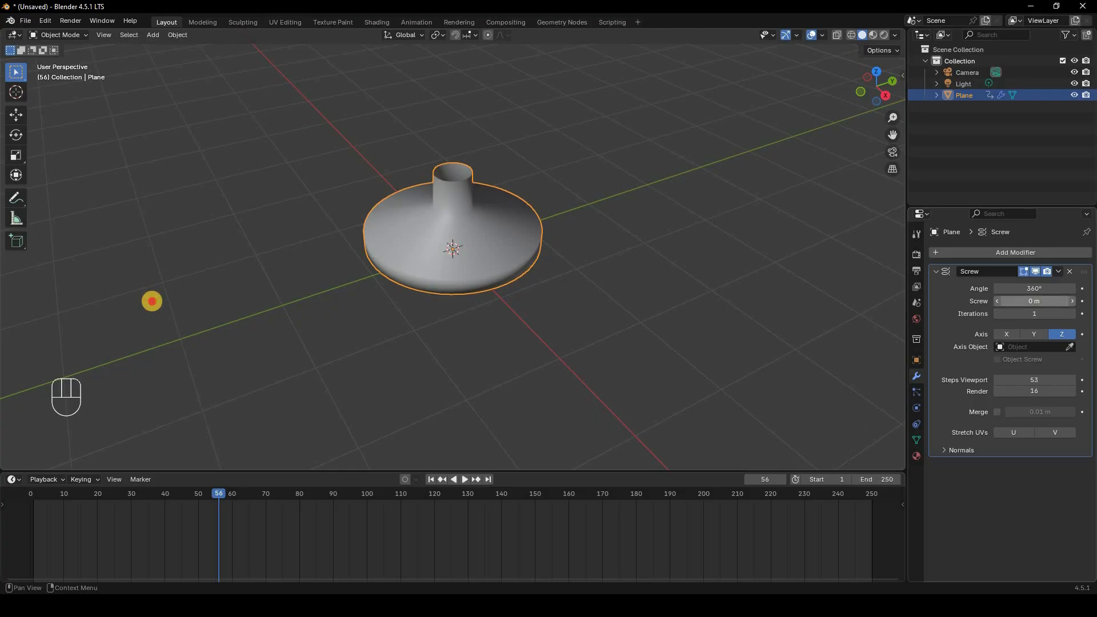
left_click_drag(1034, 301, 1037, 301)
left_click_drag(158, 299, 558, 231)
middle_click_drag(668, 209, 618, 231)
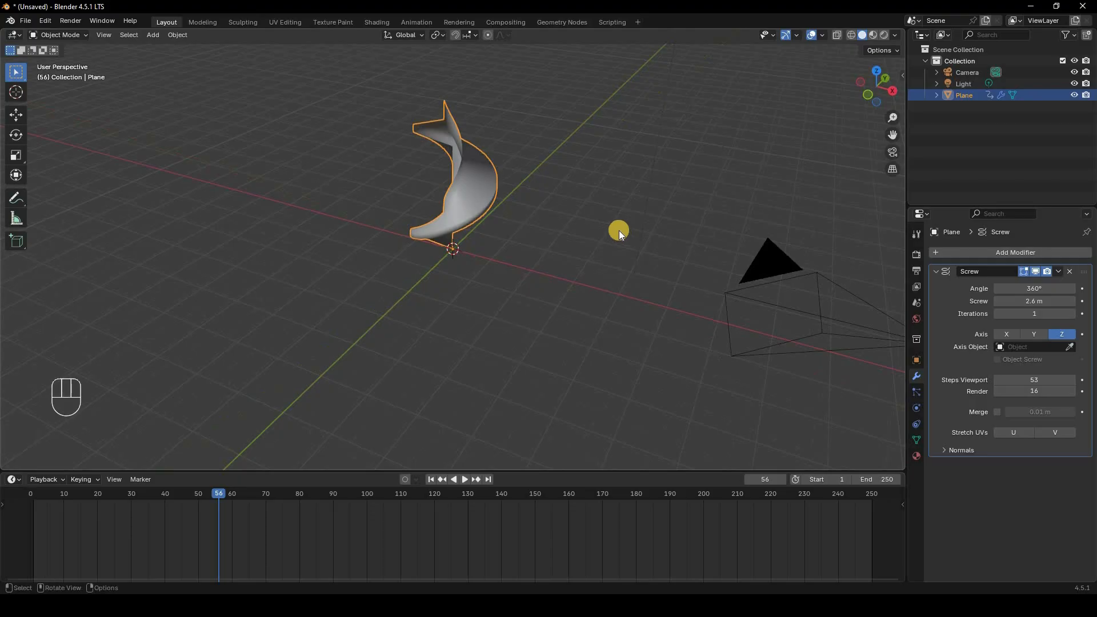
key("shift+a")
left_click(1033, 306)
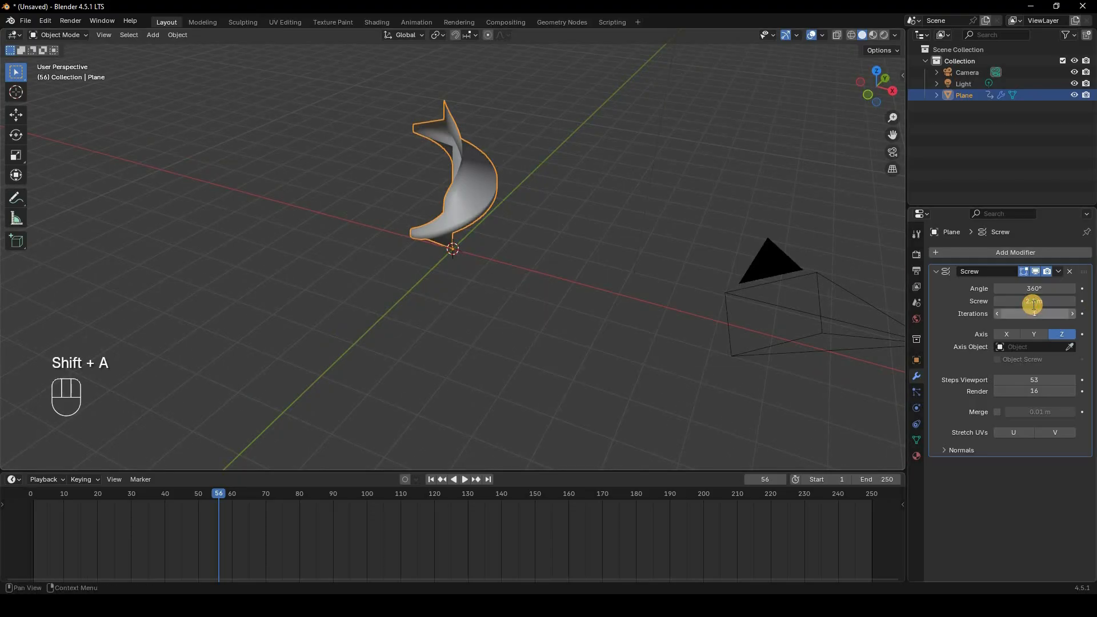
left_click(1033, 303)
type("0")
left_click(446, 217)
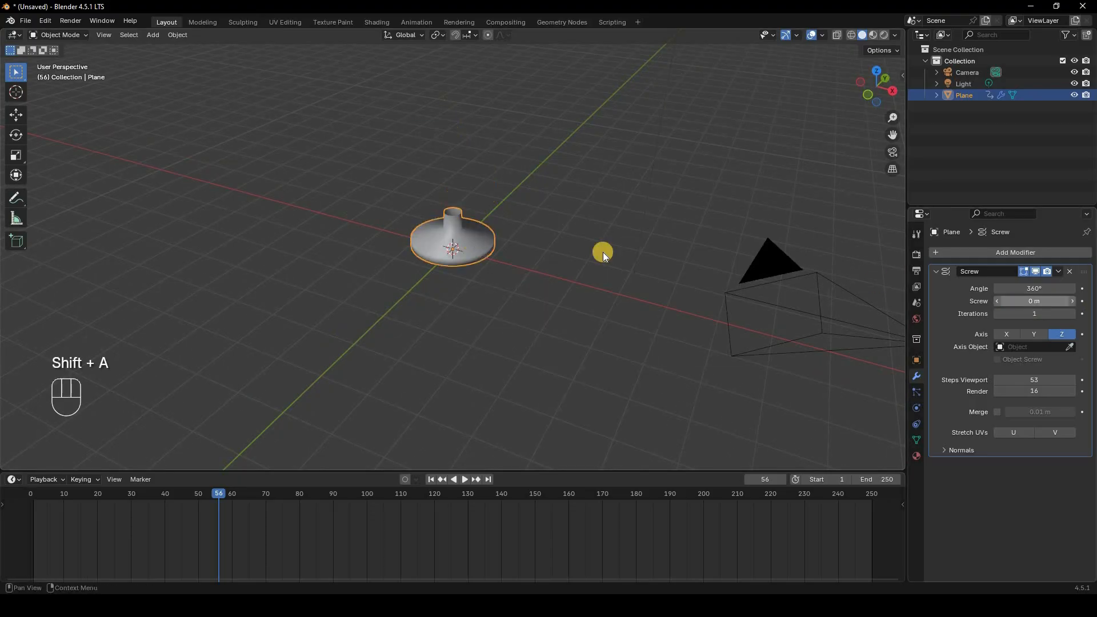
Move the revolved shape along the negative X axis, clear of the world origin
key("g")
key("x")
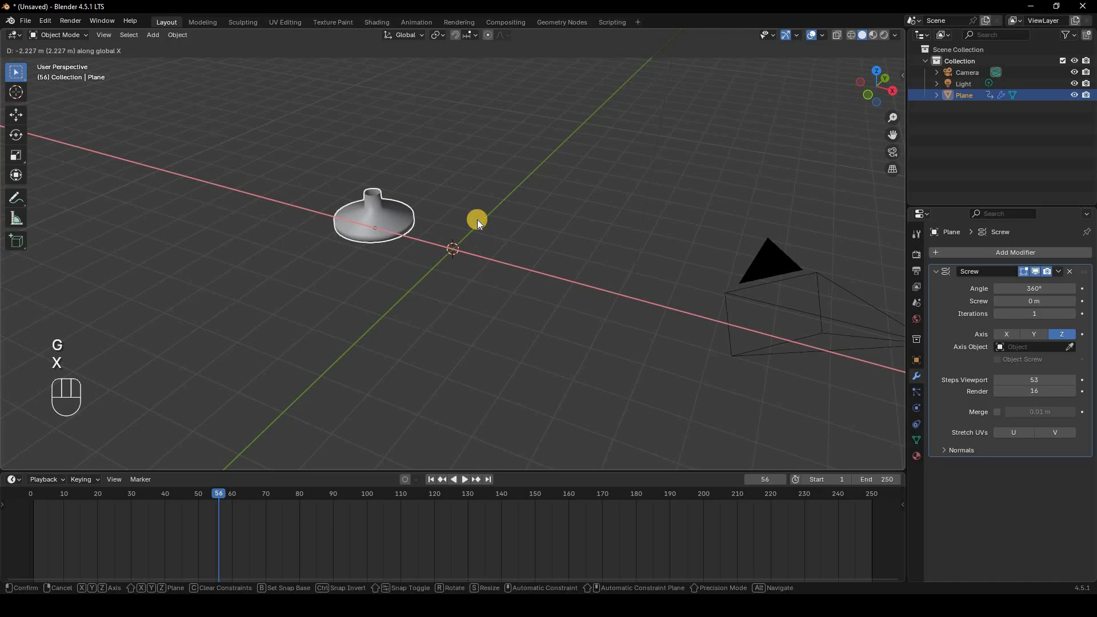
left_click(477, 219)
Add a mesh circle at the world origin
key("shift+a")
mouse_move(479, 219)
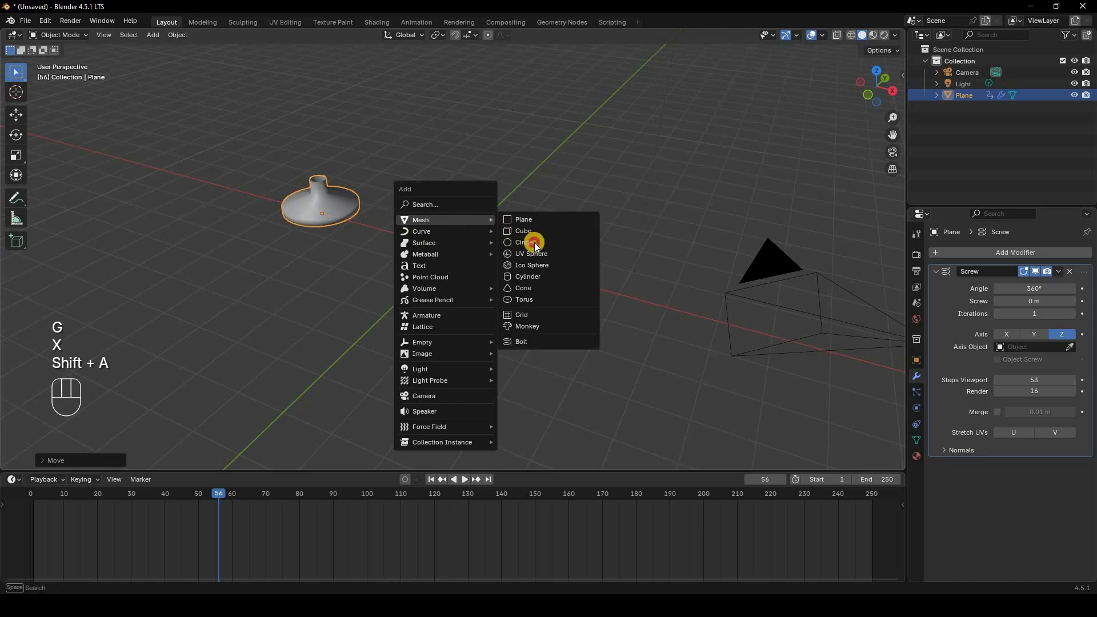
left_click(532, 242)
scroll(655, 283, "up", 3)
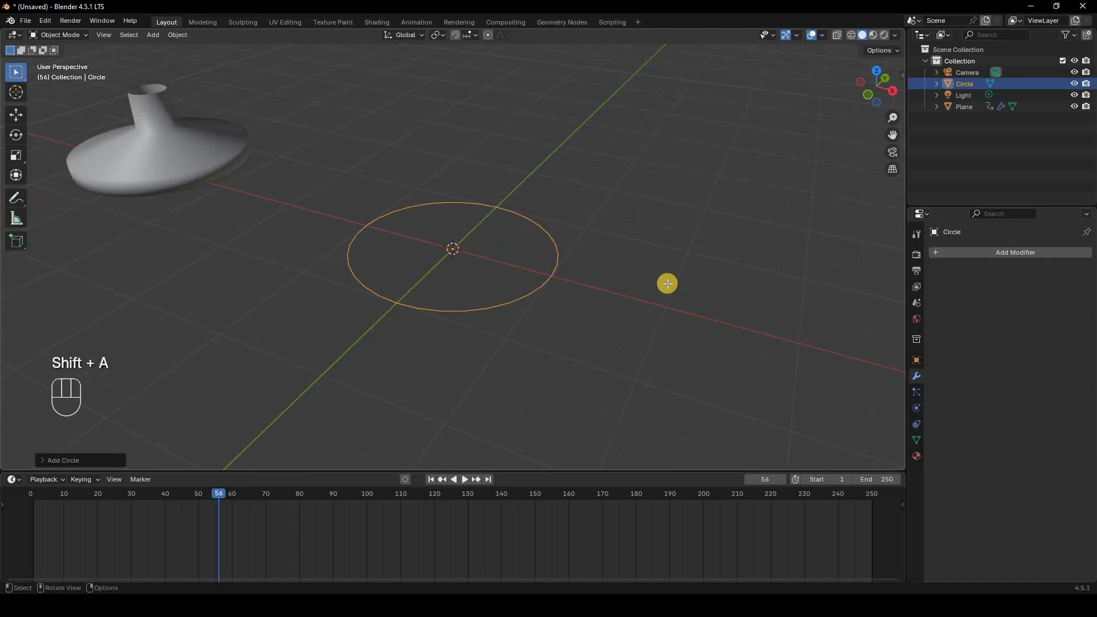
In Edit Mode, scale the circle down to a small ring and rotate it 90° about the X axis
key("Tab")
key("s")
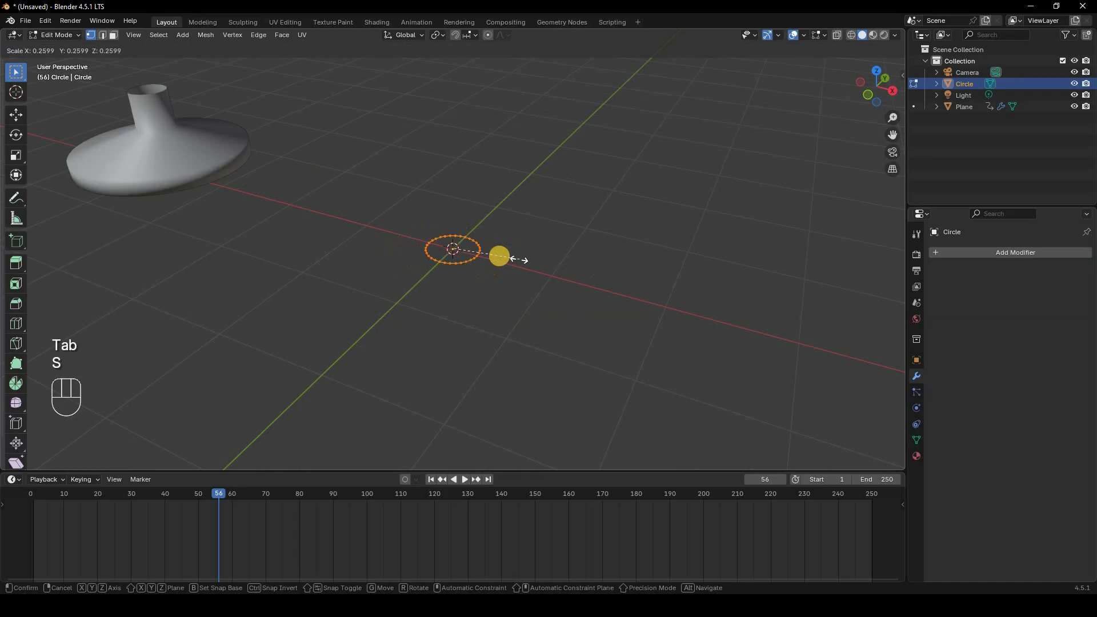
left_click(657, 132)
key("r")
key("x")
key("KP_9")
key("KP_0")
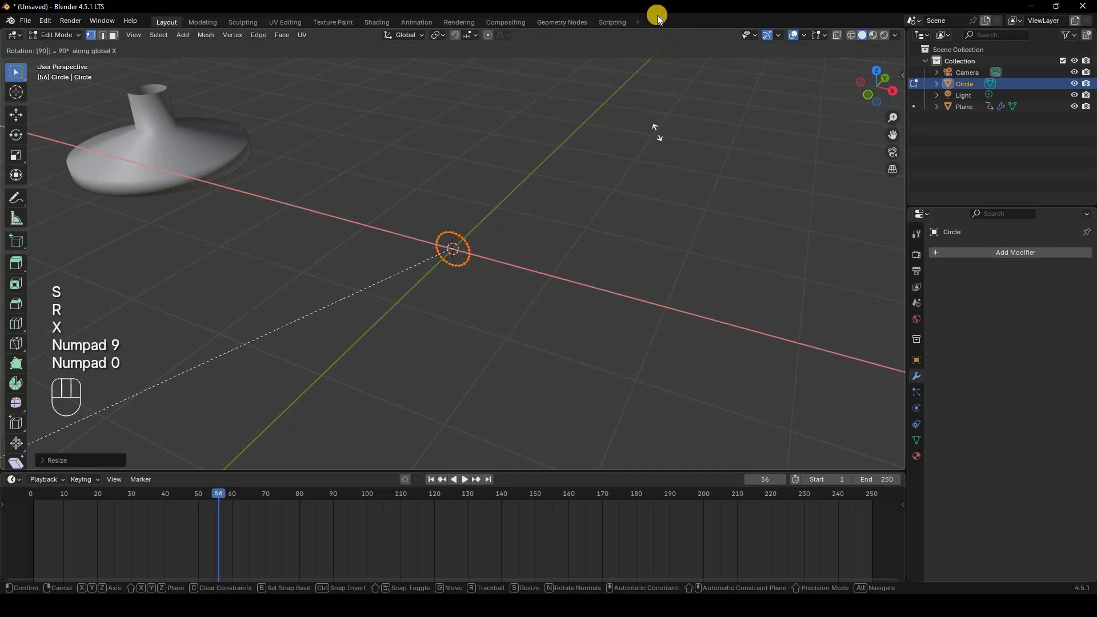
key("Return")
key("Tab")
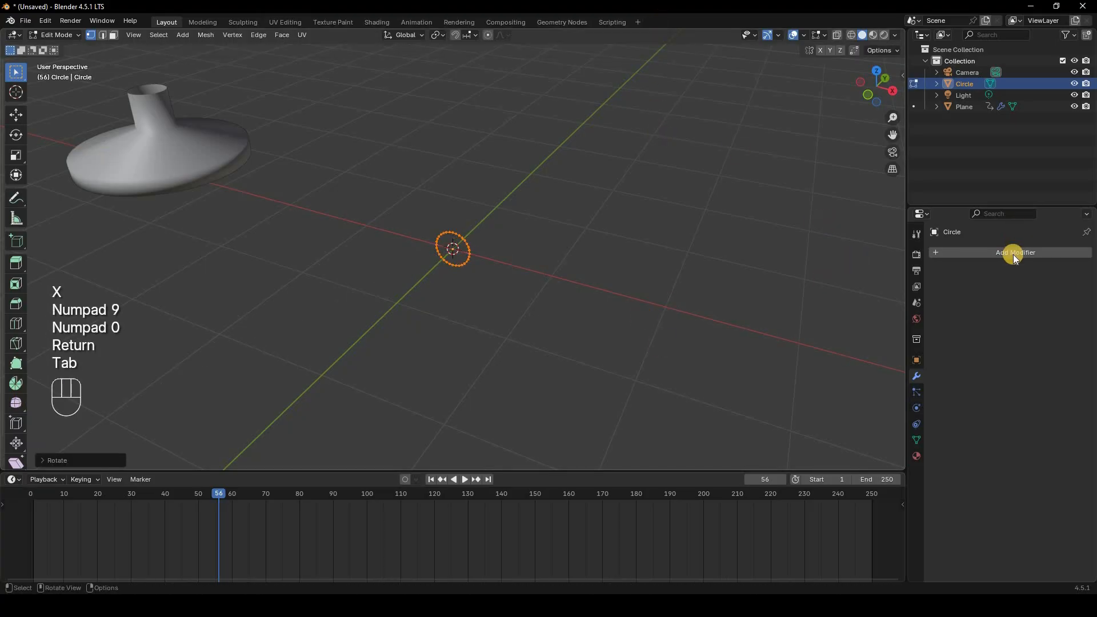
key("Tab")
Add a Screw modifier to the circle and set its Screw offset to 1.3 m
left_click(995, 252)
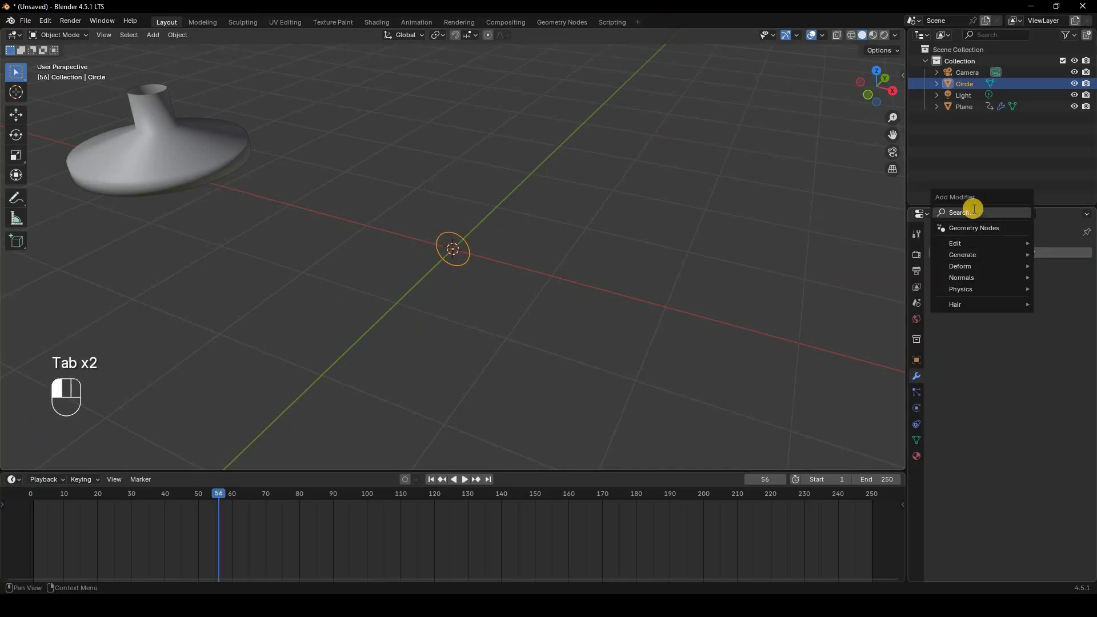
left_click(974, 210)
type("scr")
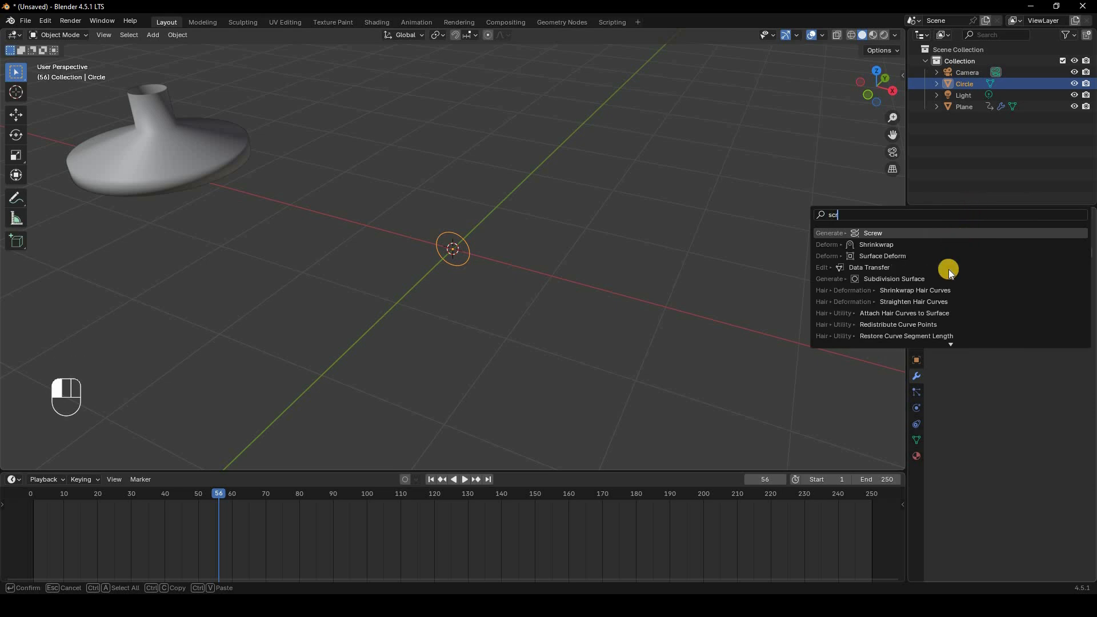
key("Return")
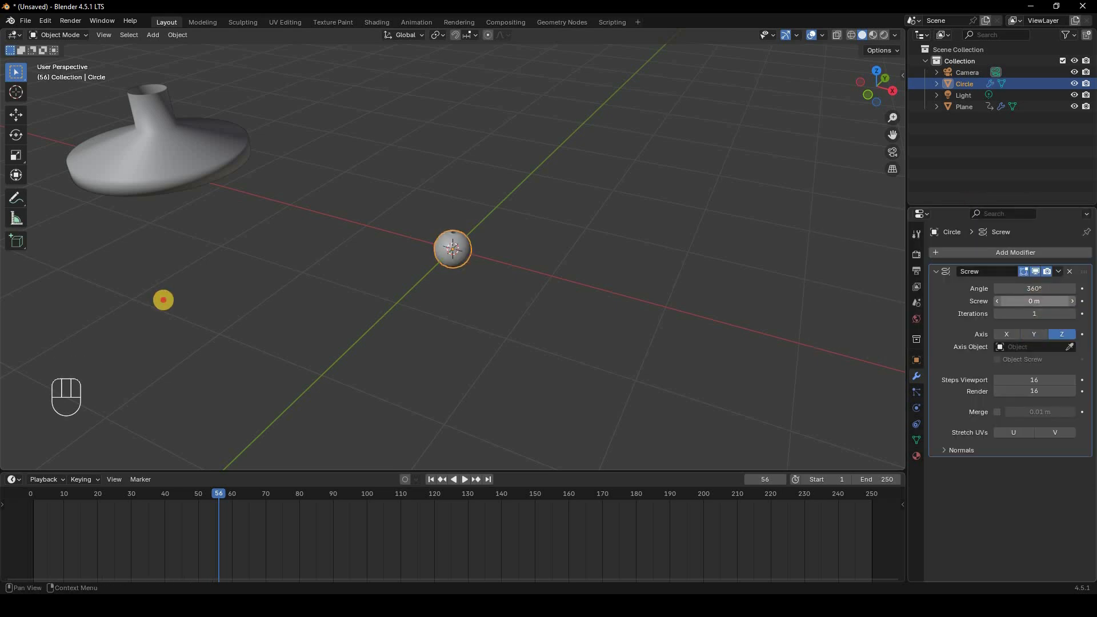
left_click_drag(1035, 301, 661, 236)
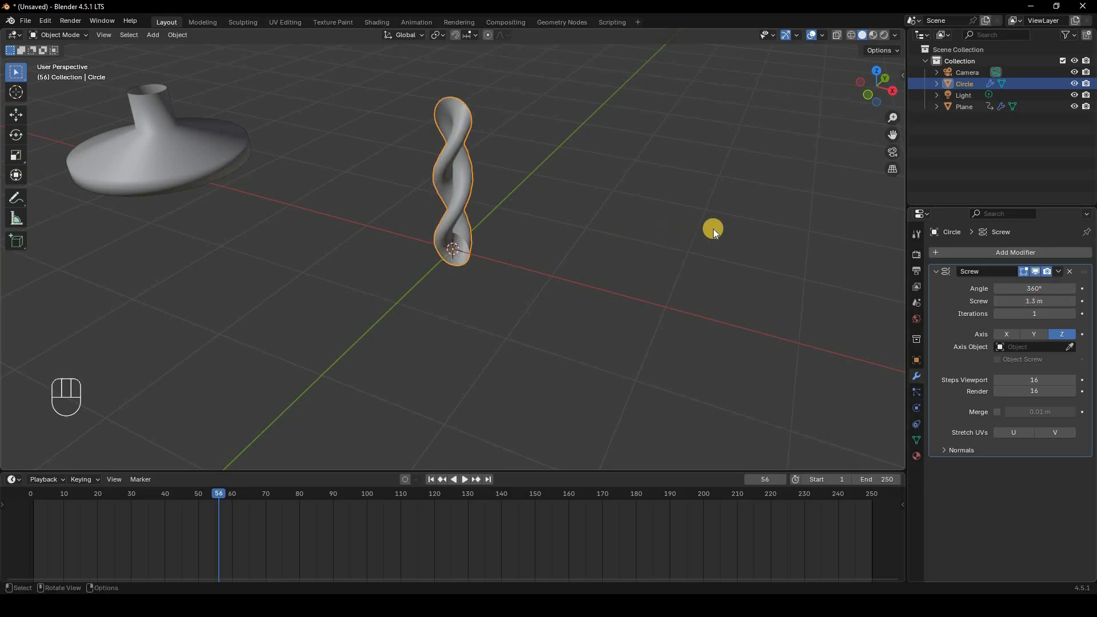
In Edit Mode, move the circle's vertices along the positive X axis away from its origin to open the twist into a coil
mouse_move(668, 245)
middle_mouse_down()
mouse_move(705, 234)
mouse_move(644, 242)
mouse_move(659, 237)
middle_mouse_up()
key("Tab")
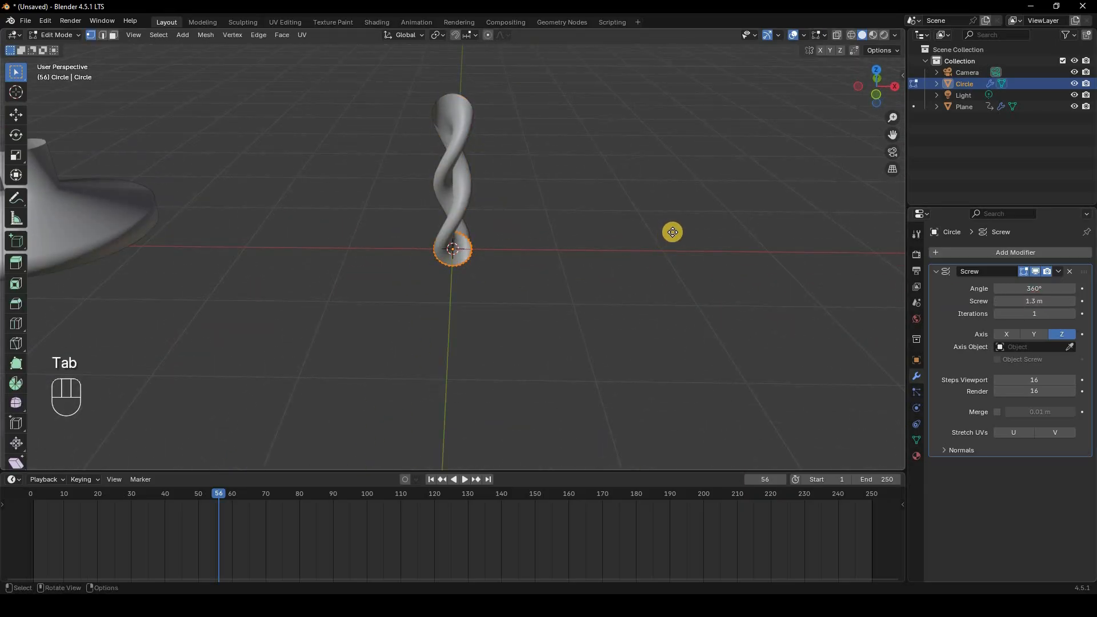
key("g")
key("x")
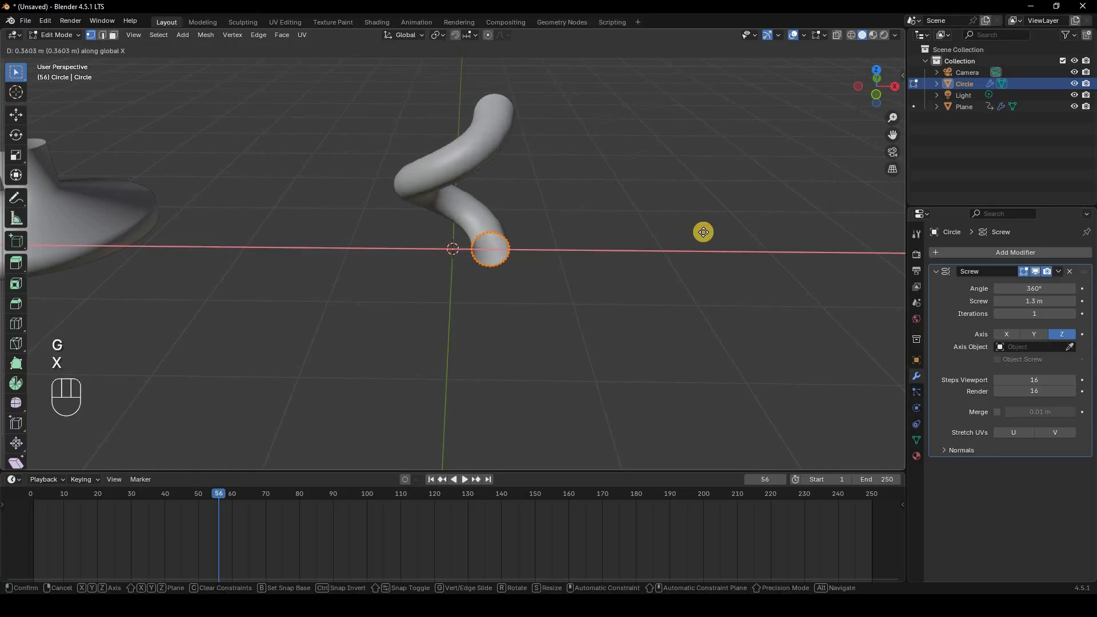
left_click(702, 196)
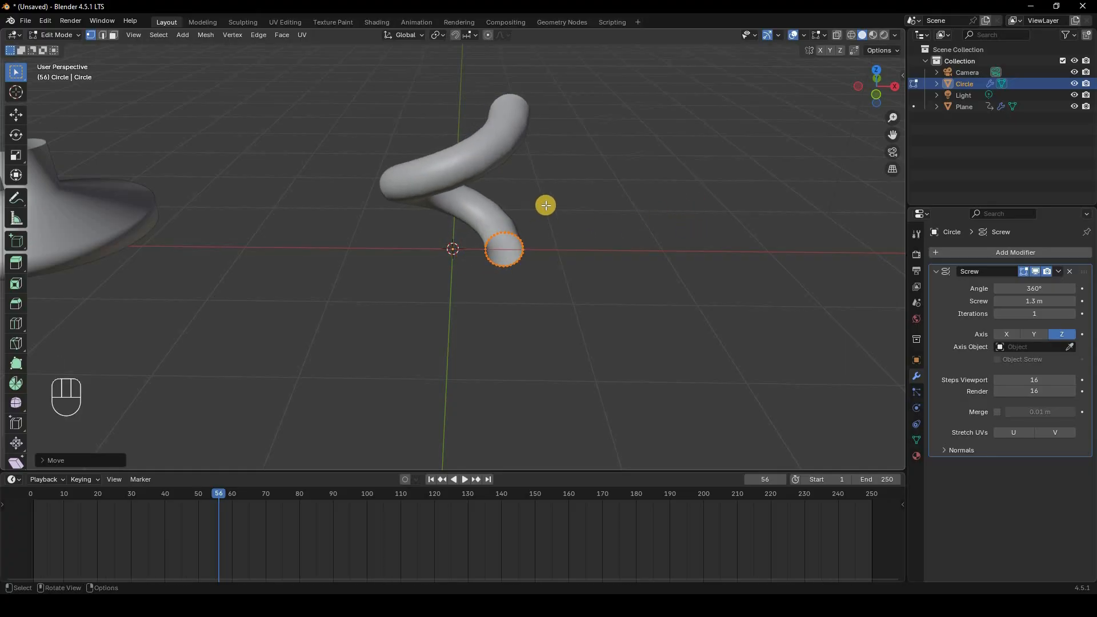
middle_click_drag(546, 206, 867, 331)
key("Tab")
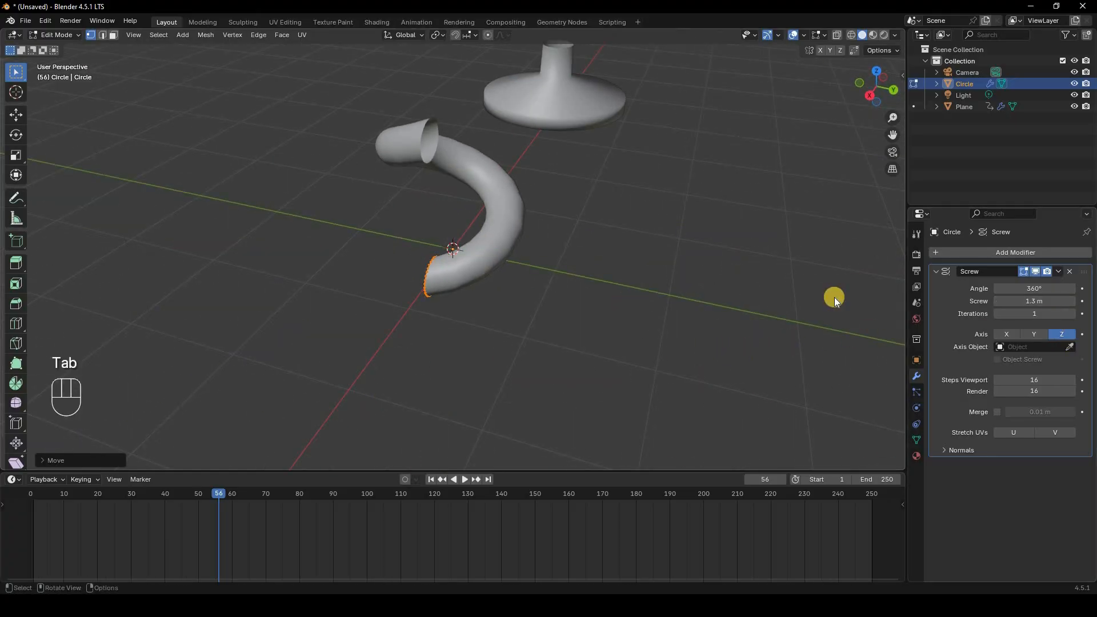
key("Tab")
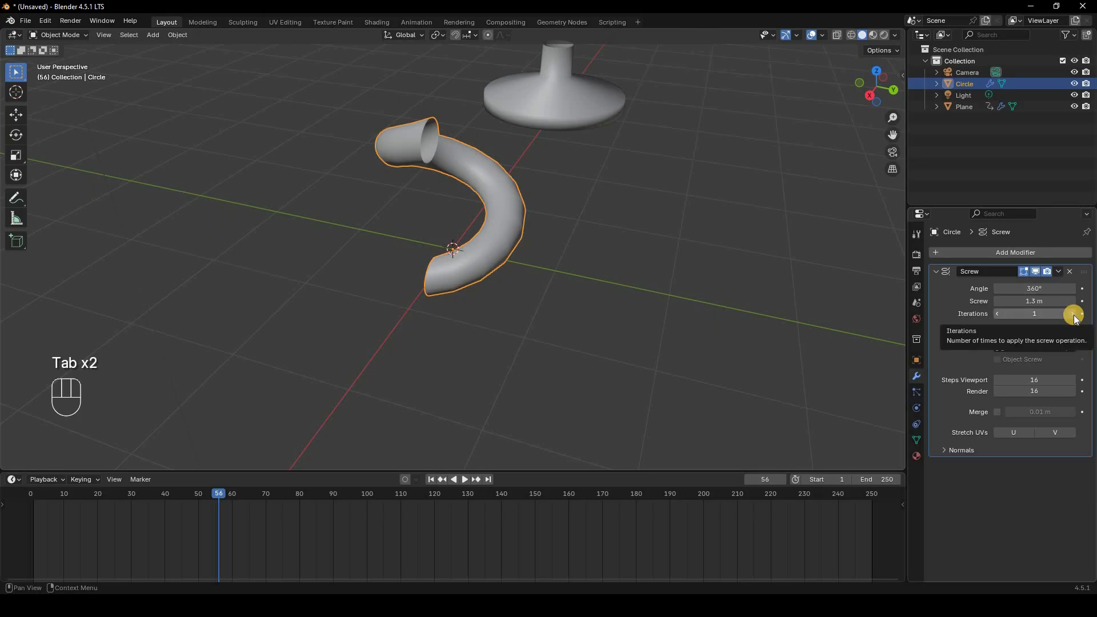
Set the circle's Screw modifier iterations to 3
left_click(1074, 314)
left_click(1075, 314)
scroll(557, 179, "down", 4)
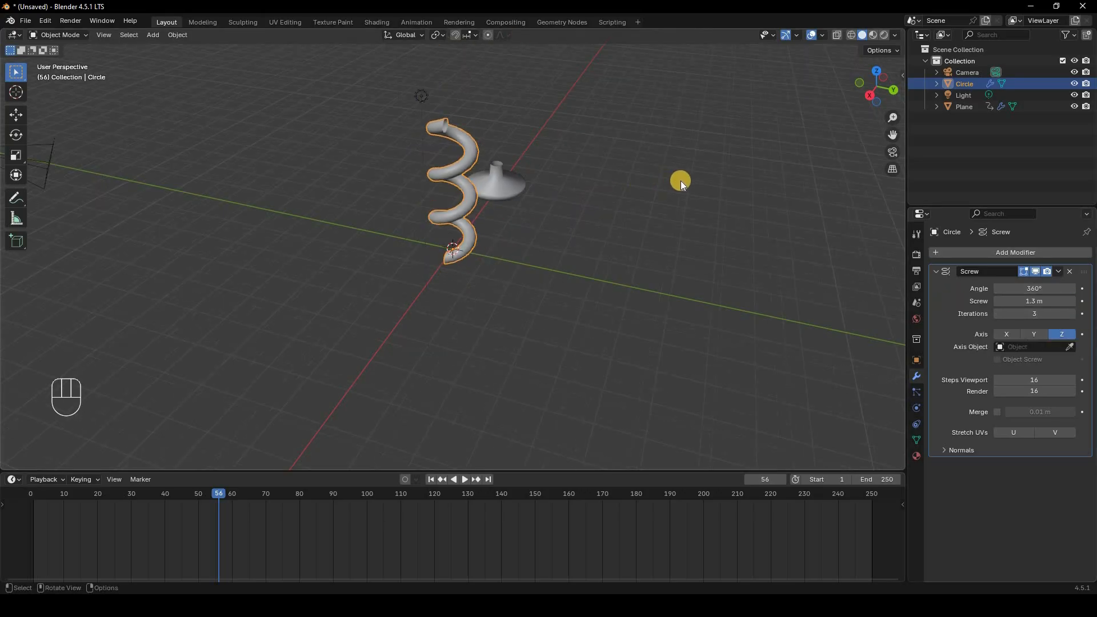
middle_click_drag(684, 180, 684, 181)
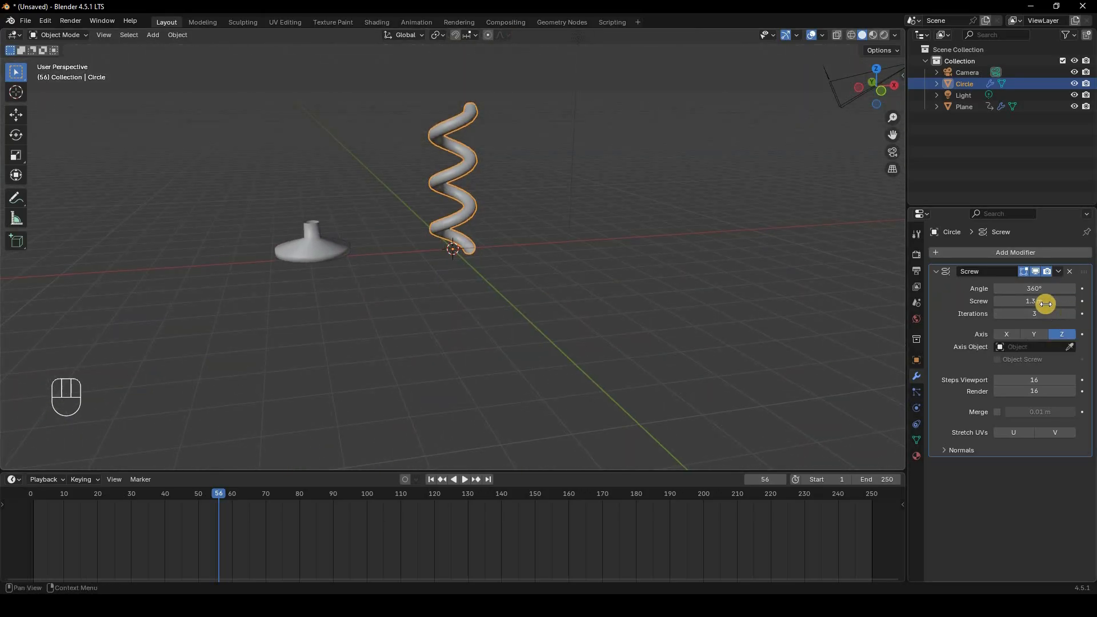
Set the circle's Screw offset to 0.5 m and keyframe it at frame 1
left_click_drag(170, 303, 131, 493)
left_click(34, 498)
key("space")
key("Escape")
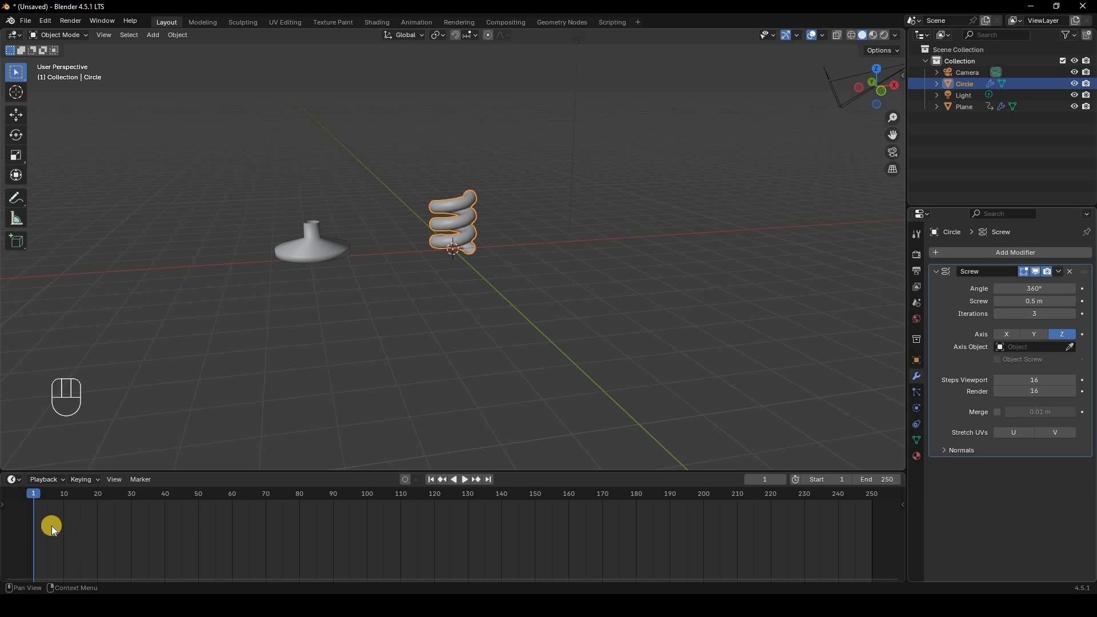
left_click(1082, 301)
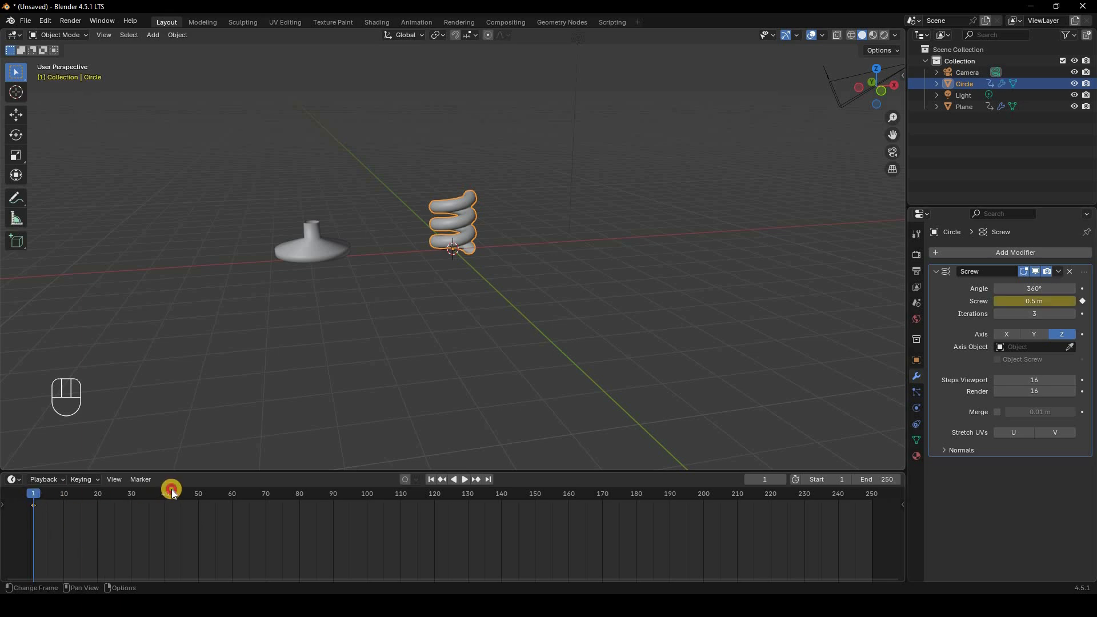
At frame 40, set the circle's Screw offset to 2.1 m and insert a keyframe for it
left_click(164, 492)
left_click(163, 492)
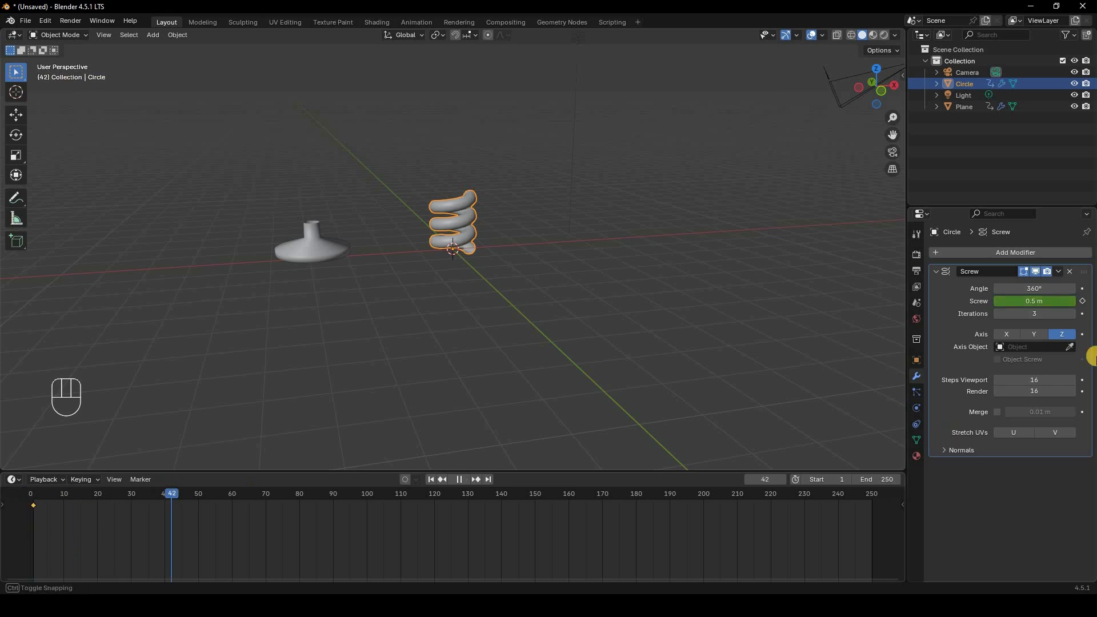
left_click_drag(1050, 301, 180, 299)
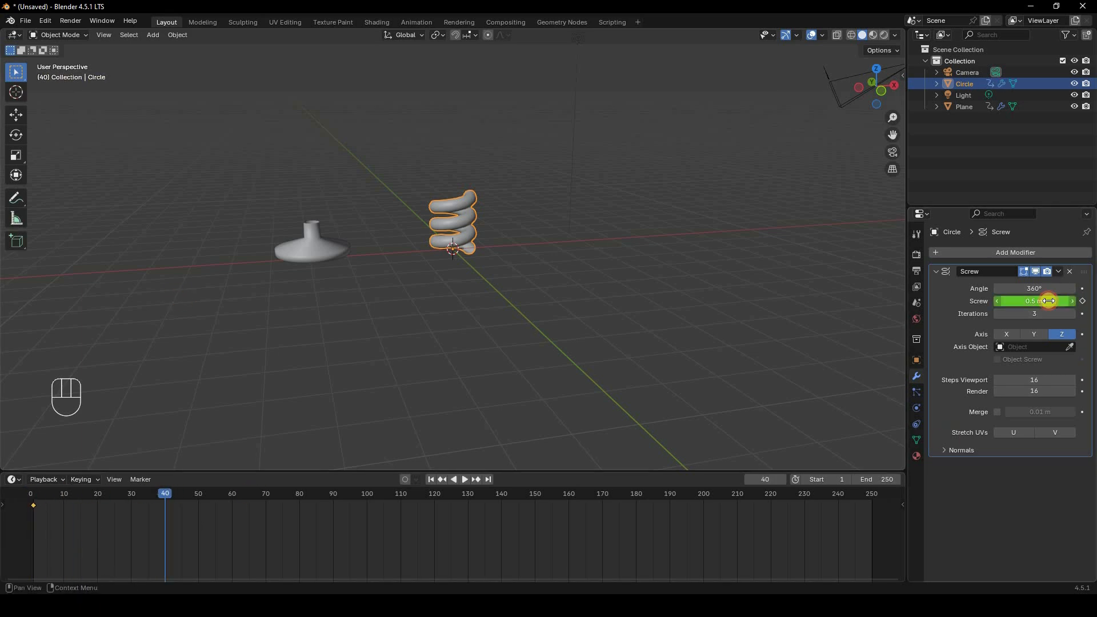
left_click_drag(1049, 301, 1083, 300)
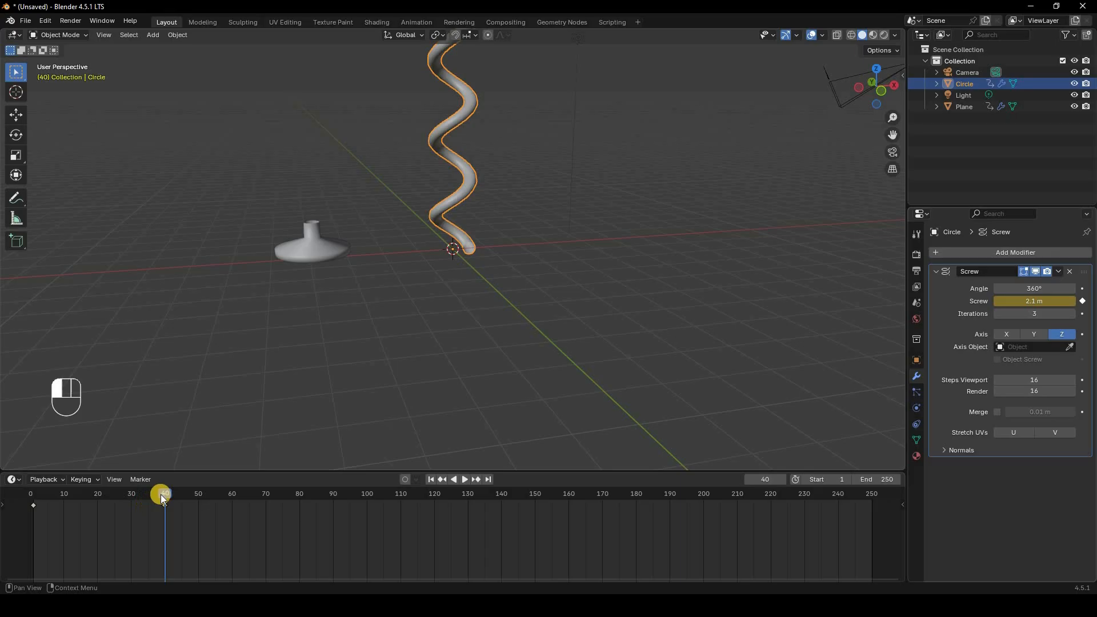
Play the coil's stretching animation from frame 1
left_click_drag(162, 495, 33, 502)
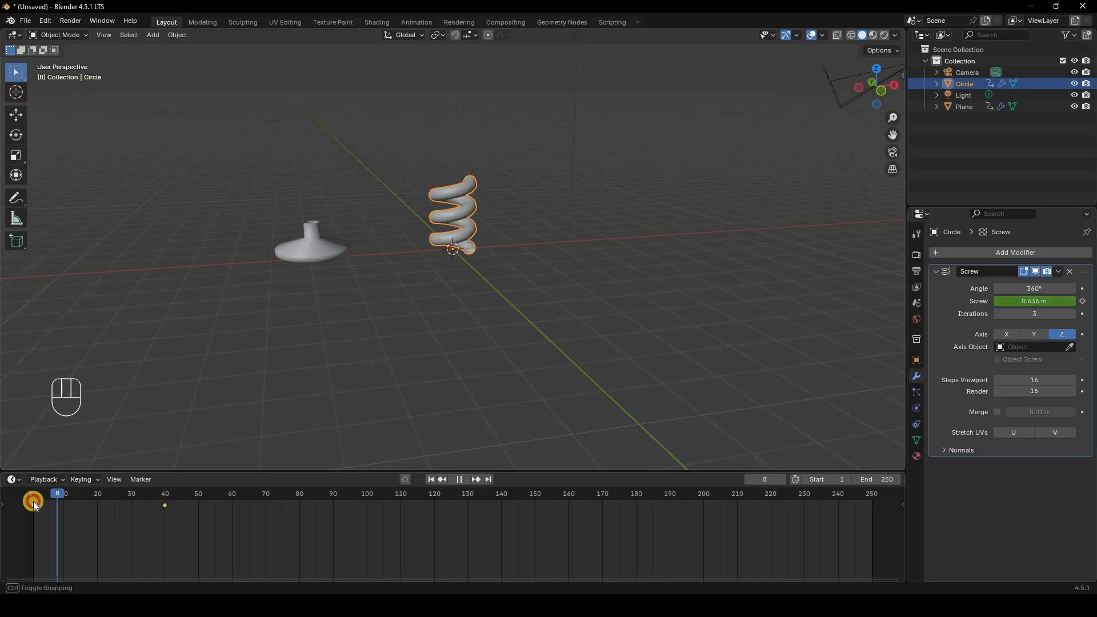
left_click(442, 479)
left_click(464, 479)
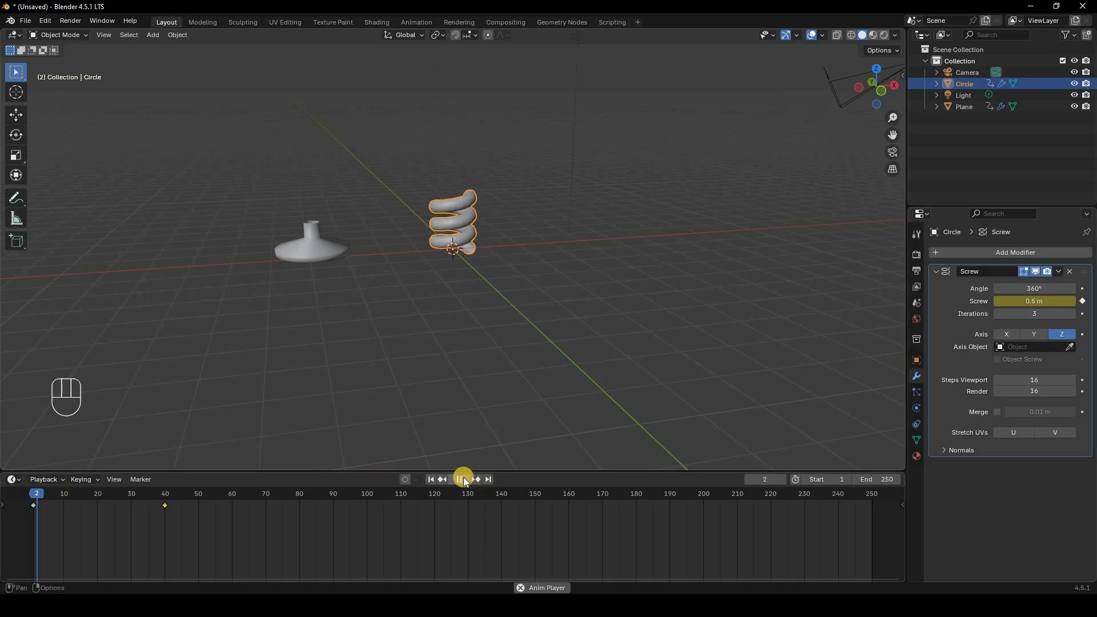
Move the playhead to frame 40 and delete the circle's Screw offset keyframes at frames 1 and 40
left_click(152, 533)
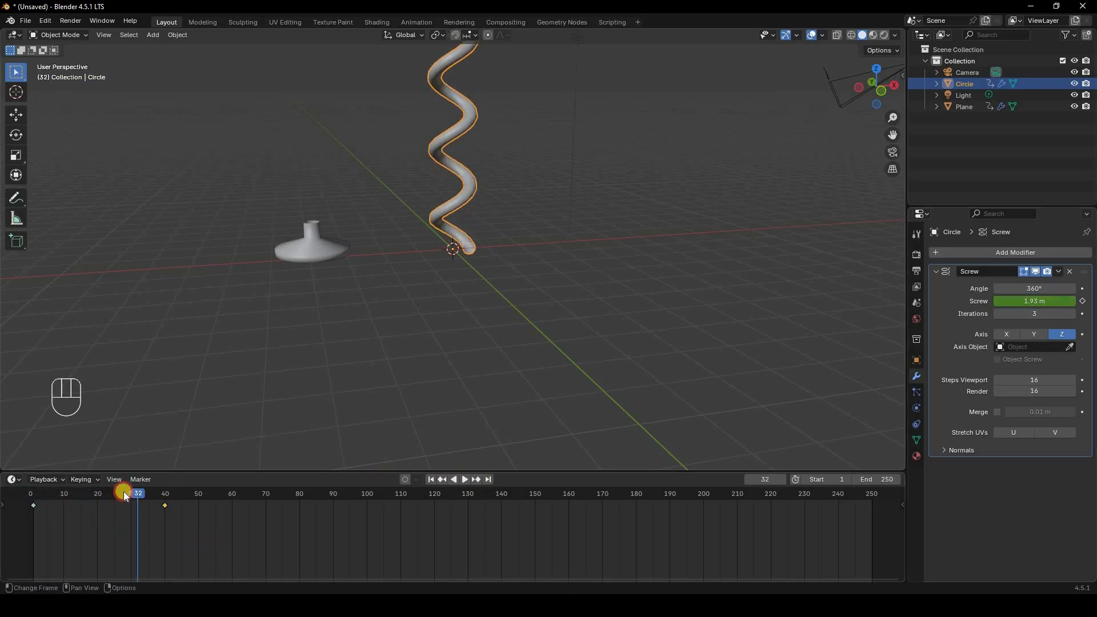
left_click_drag(204, 543, 151, 531)
left_click_drag(164, 492, 165, 527)
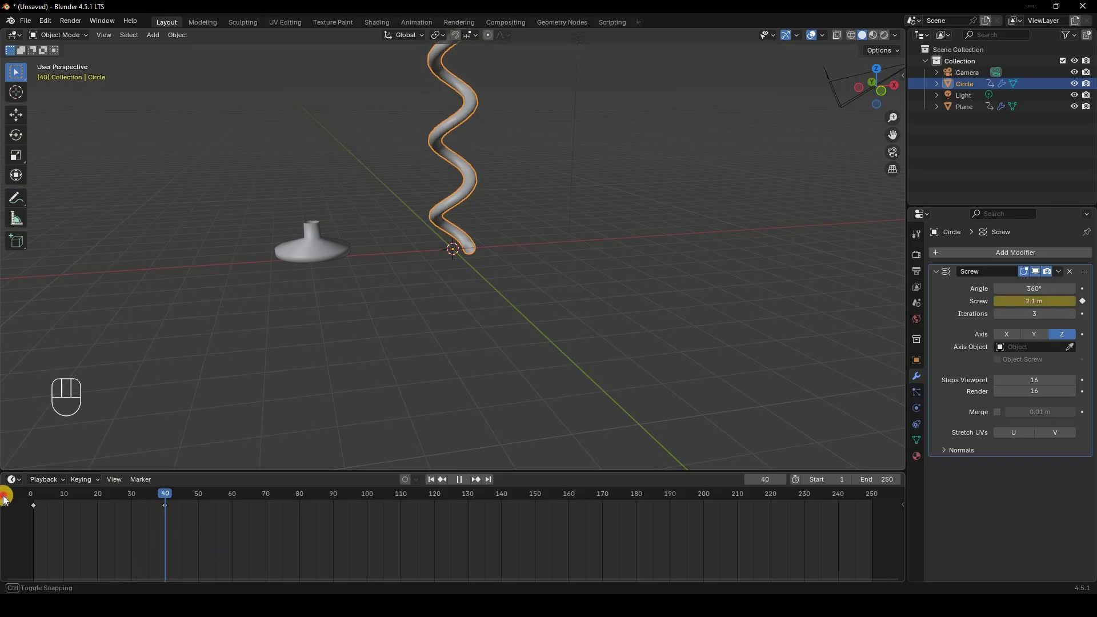
left_click_drag(10, 497, 210, 543)
key("Delete")
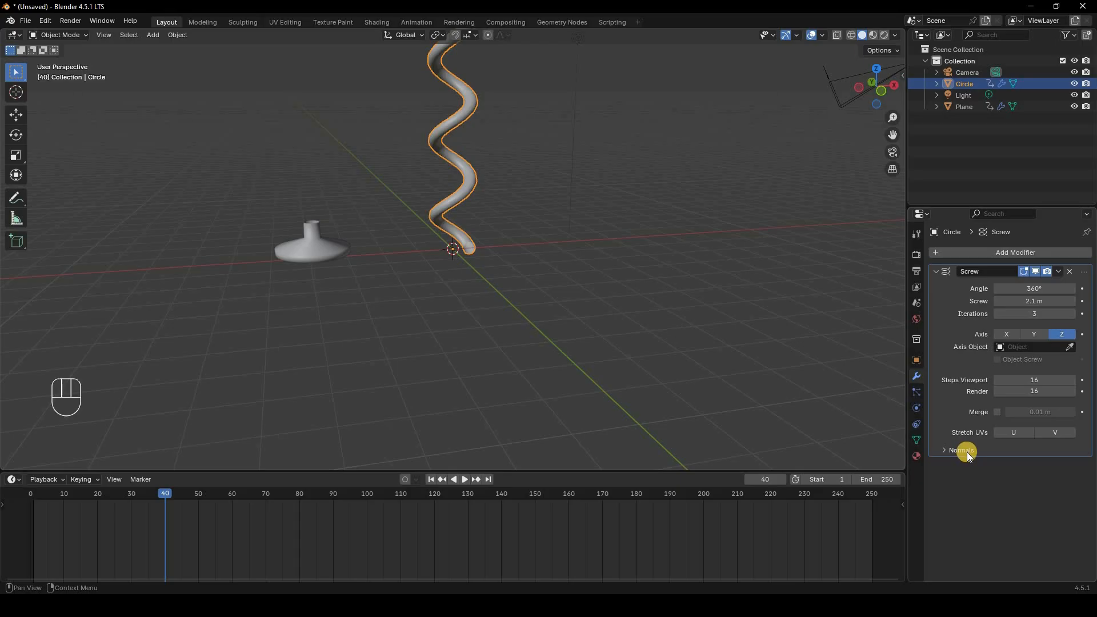
Expand the Screw modifier's Normals settings and try toggling Calculate Order on the coil
left_click(967, 452)
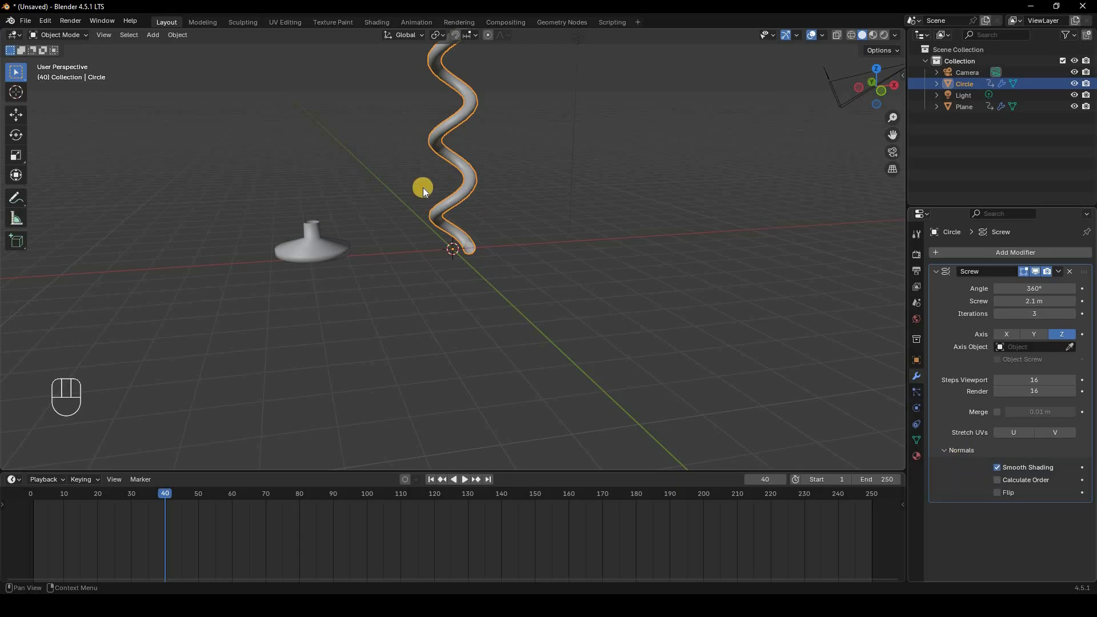
left_click(1035, 481)
left_click(1034, 483)
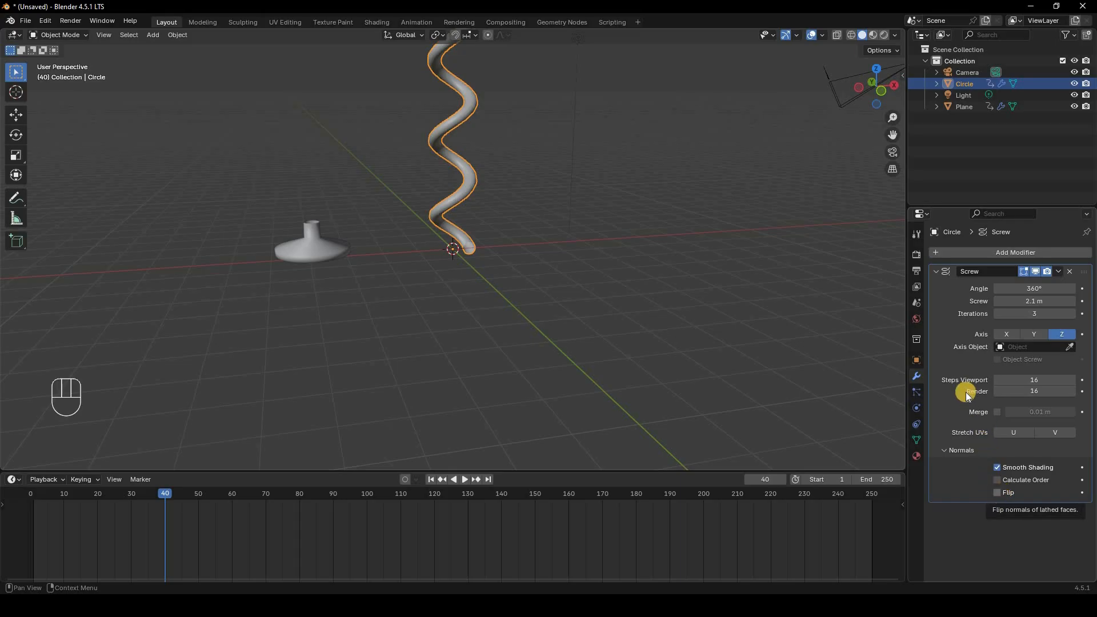
Try the X and Y screw axes on the coil and return the axis to Z
left_click(1009, 334)
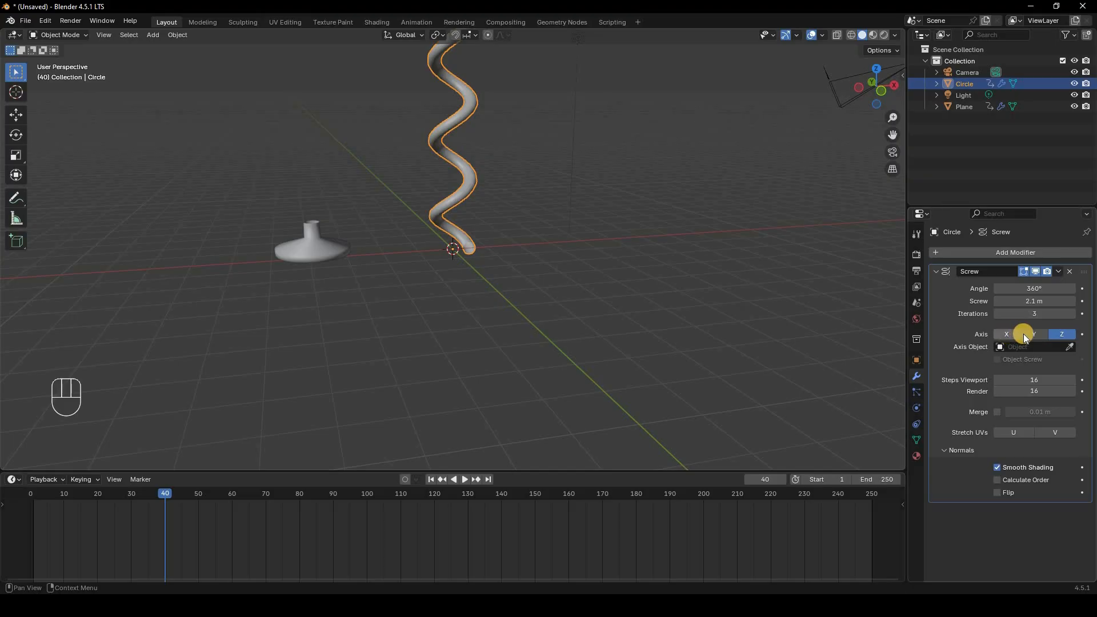
left_click(1031, 336)
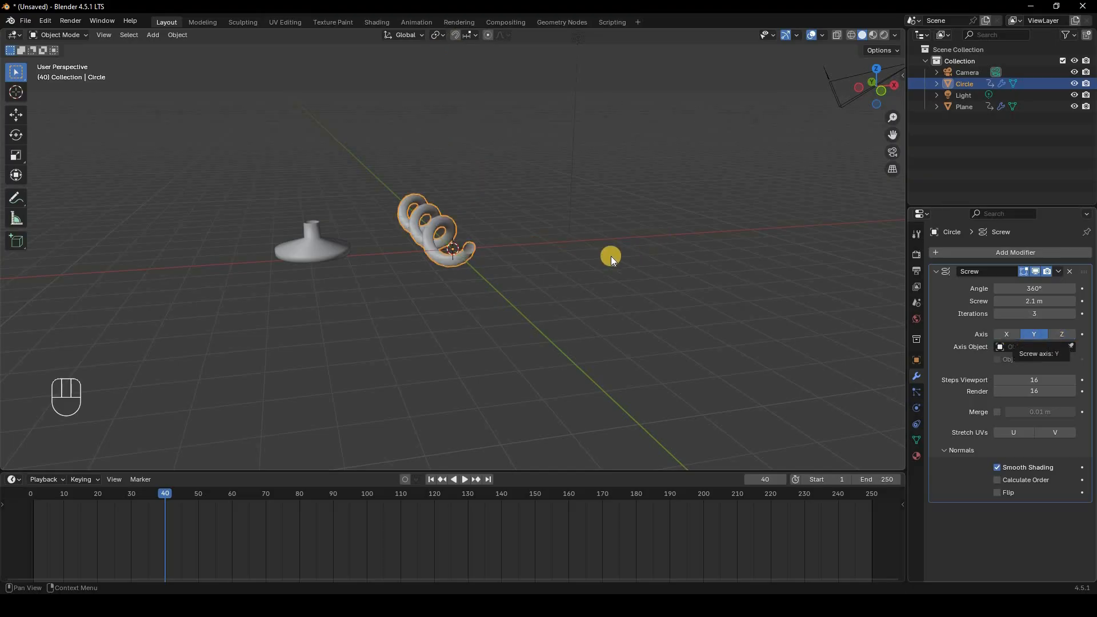
middle_click_drag(515, 231, 1063, 335)
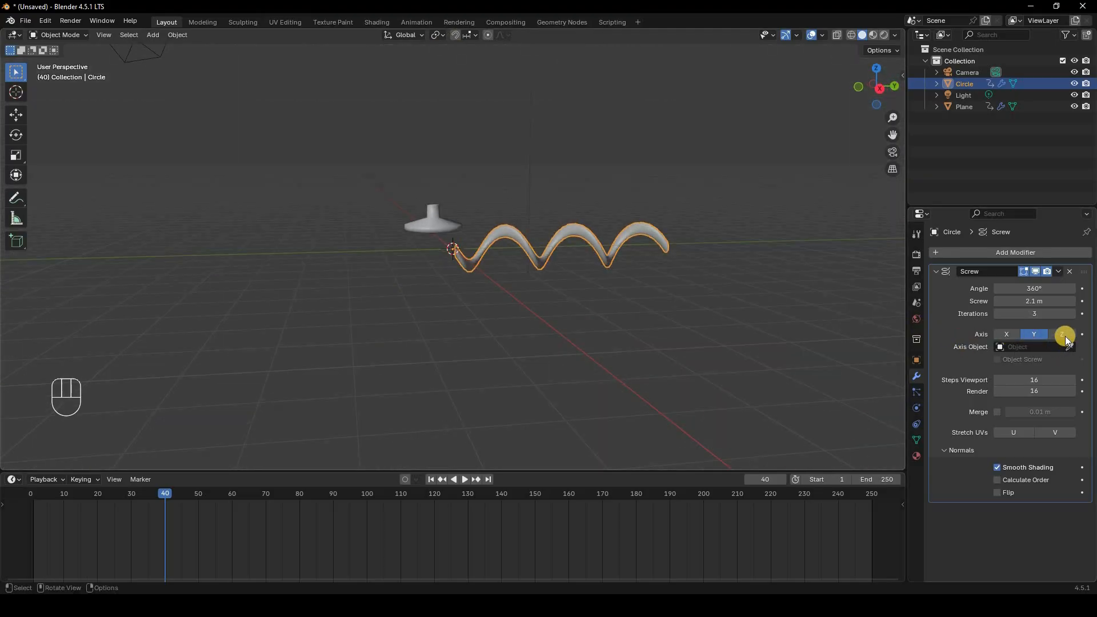
left_click(1062, 335)
Add a Plain Axes empty at the world origin and assign it as the circle's Screw axis object
left_click(1039, 346)
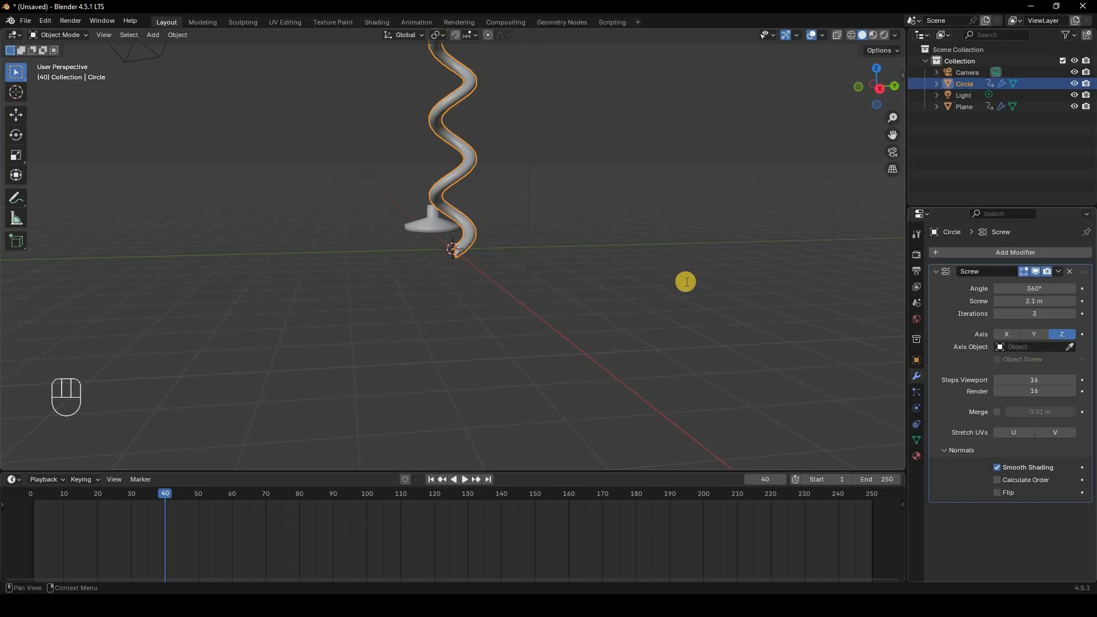
left_click(538, 270)
middle_click_drag(420, 211, 495, 244)
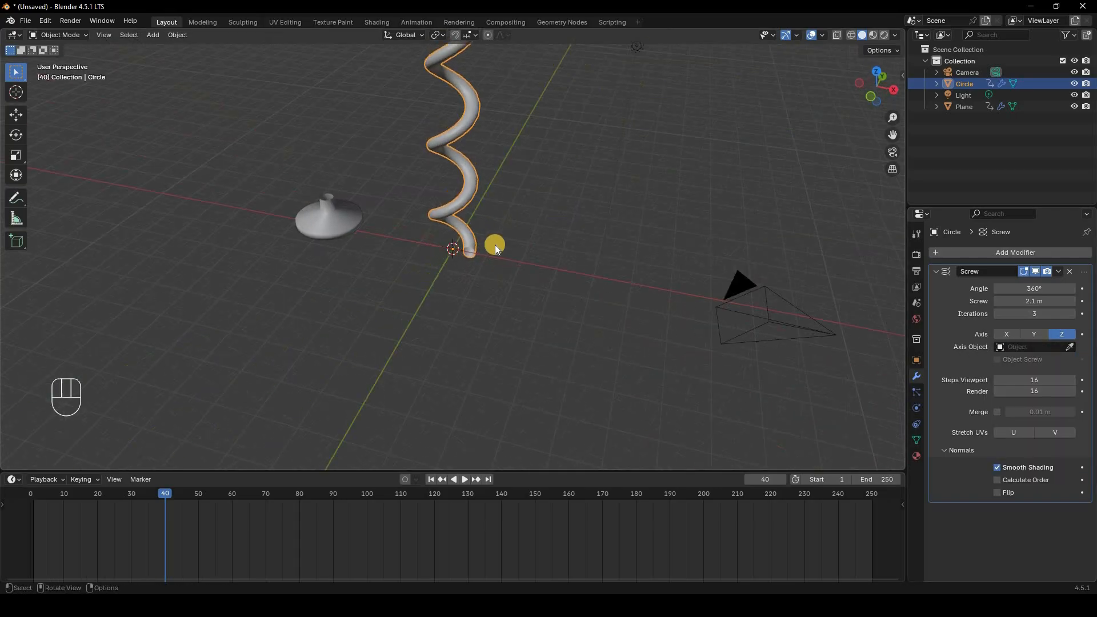
scroll(497, 246, "up", 4)
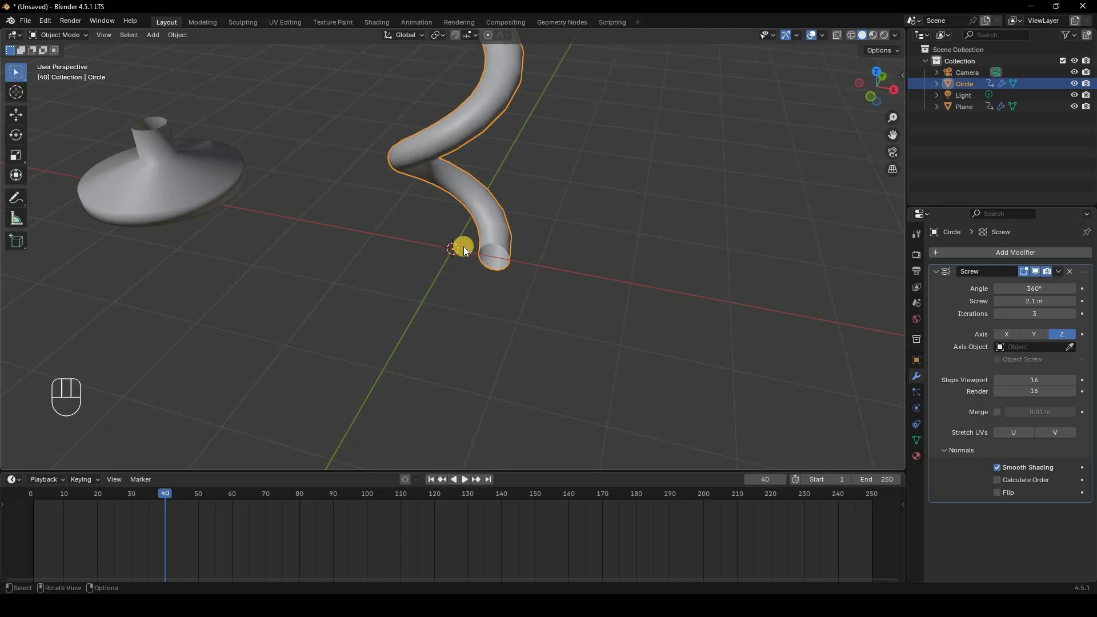
key("shift+a")
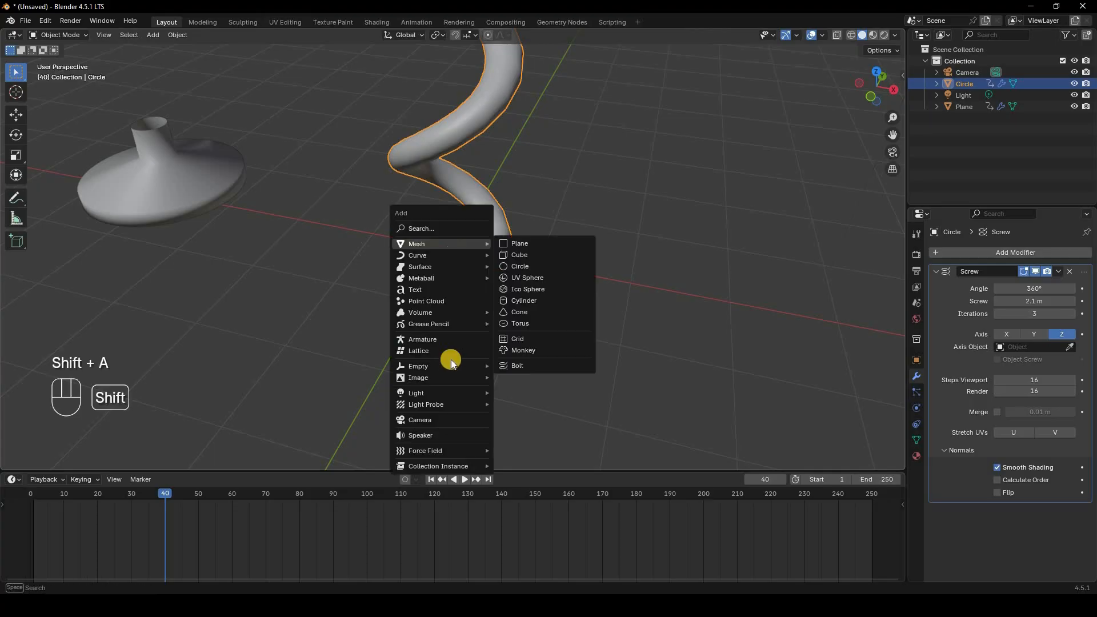
mouse_move(440, 367)
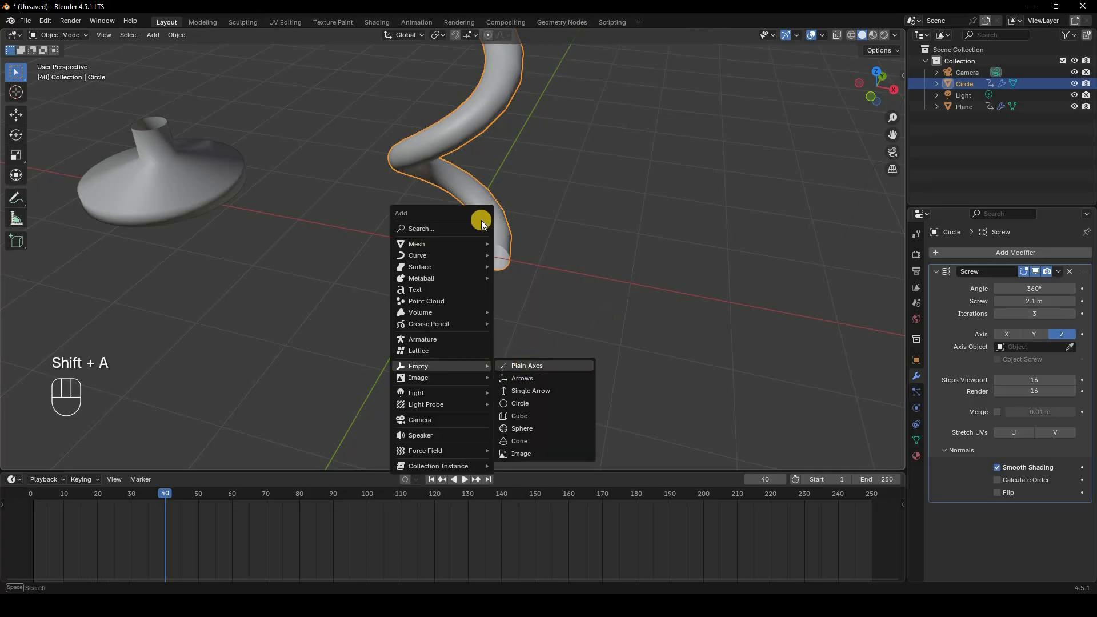
left_click(529, 366)
left_click(1070, 347)
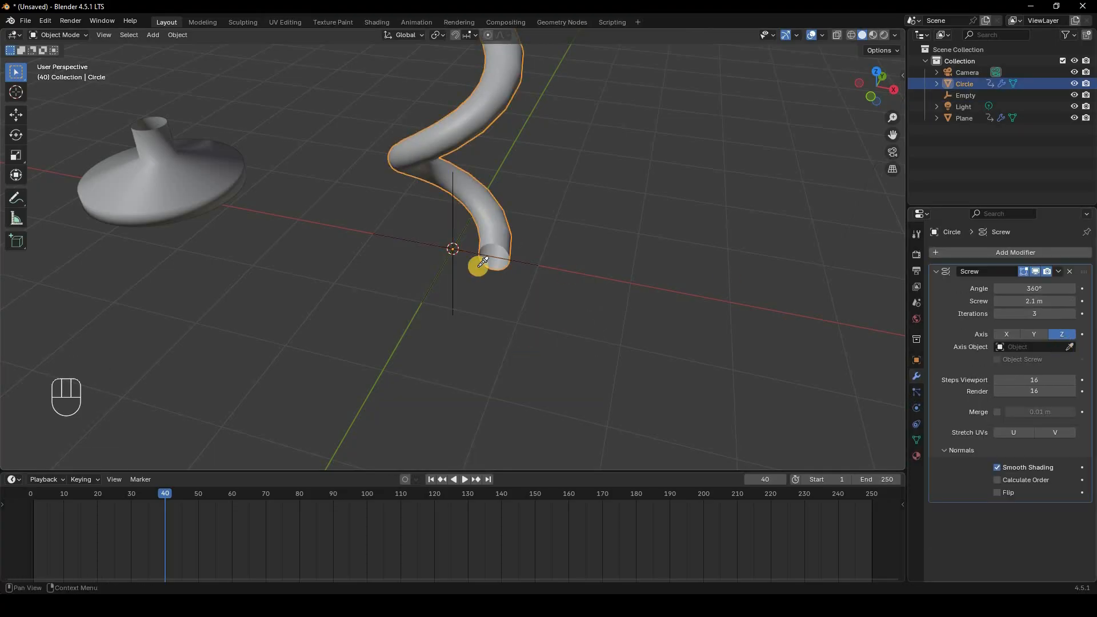
left_click(511, 273)
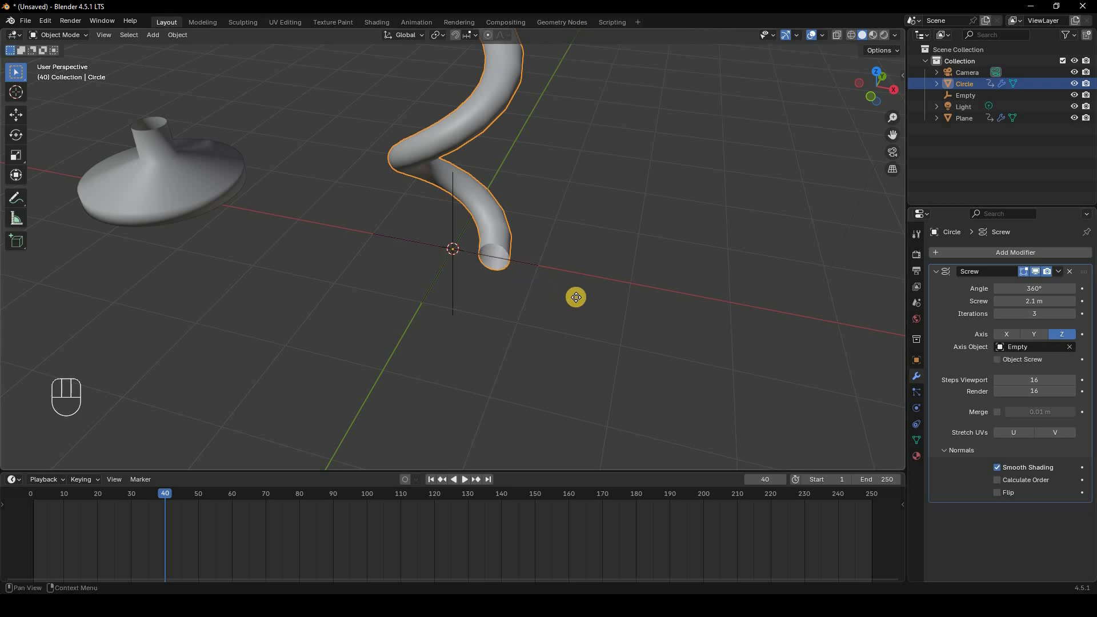
Try moving the circle and the empty in turn to test how the axis object reshapes the coil
key("g")
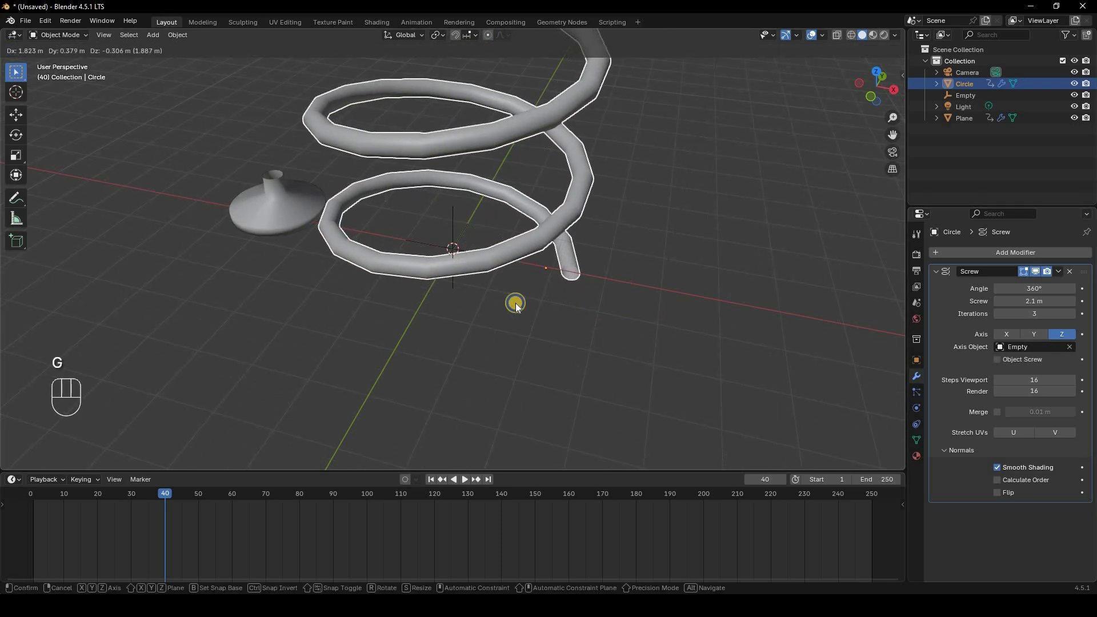
left_click(451, 258)
left_click(452, 277)
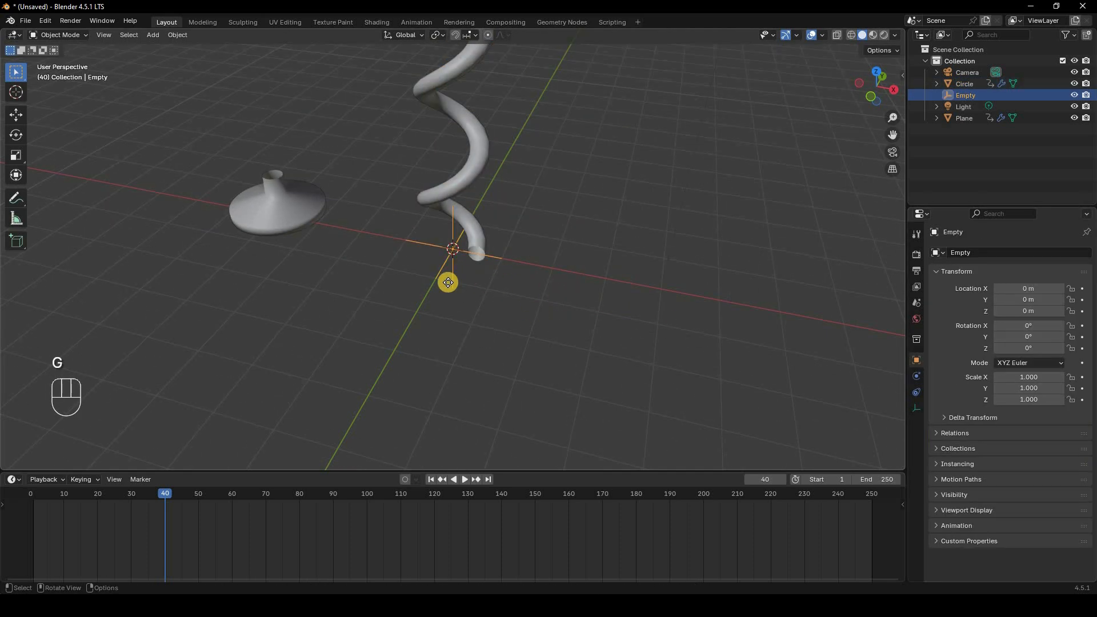
key("g")
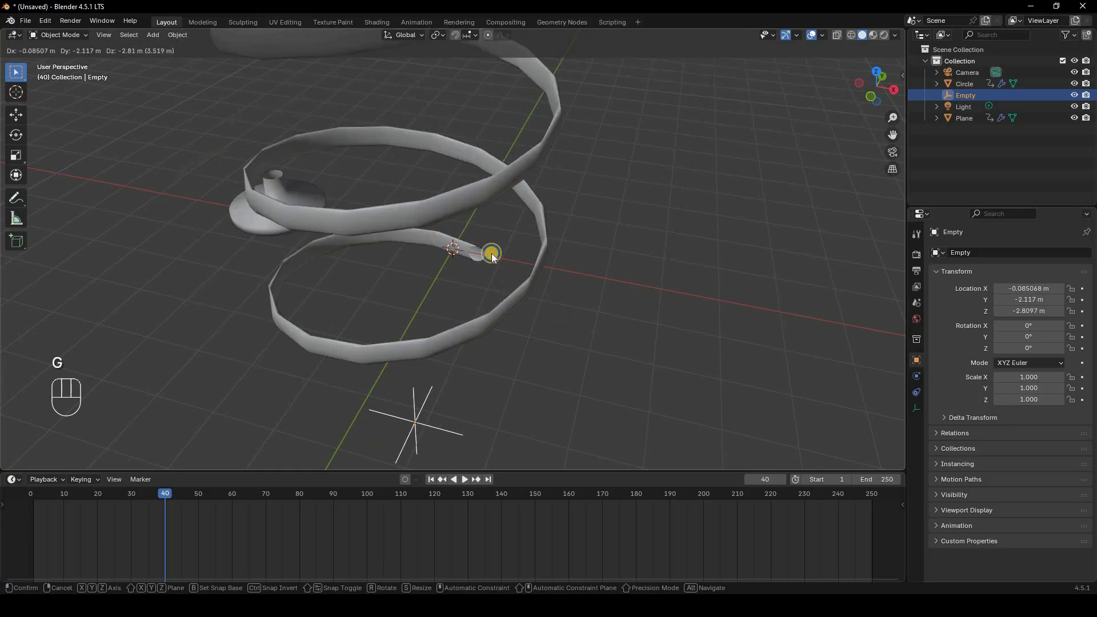
right_click(474, 232)
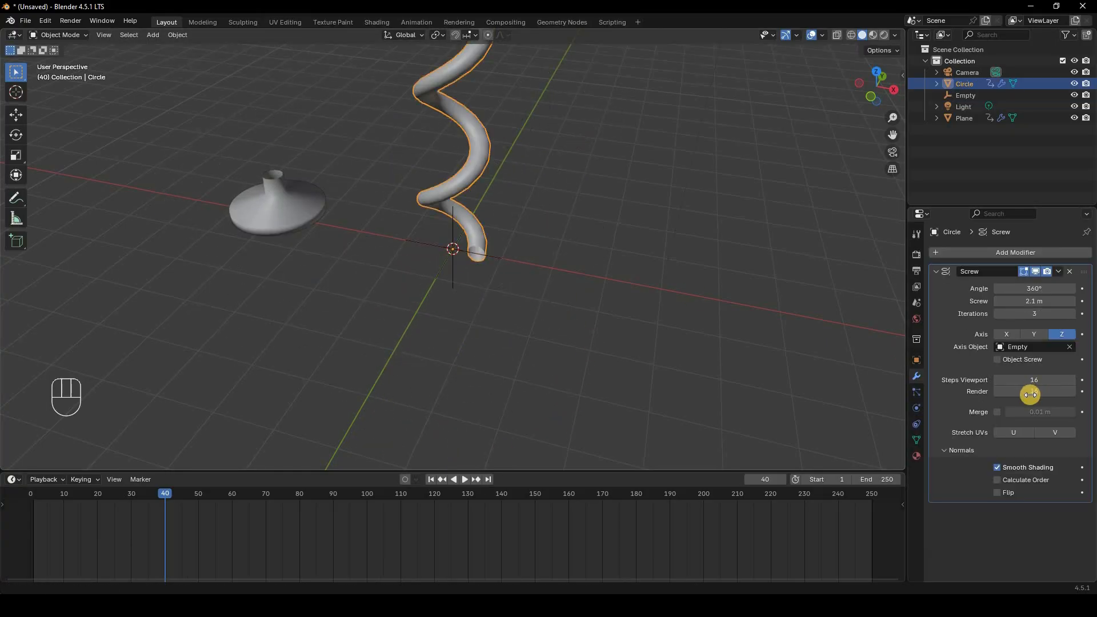
Set the circle's Screw modifier steps to 77 for the viewport and 55 for render
left_click_drag(1031, 391, 1068, 380)
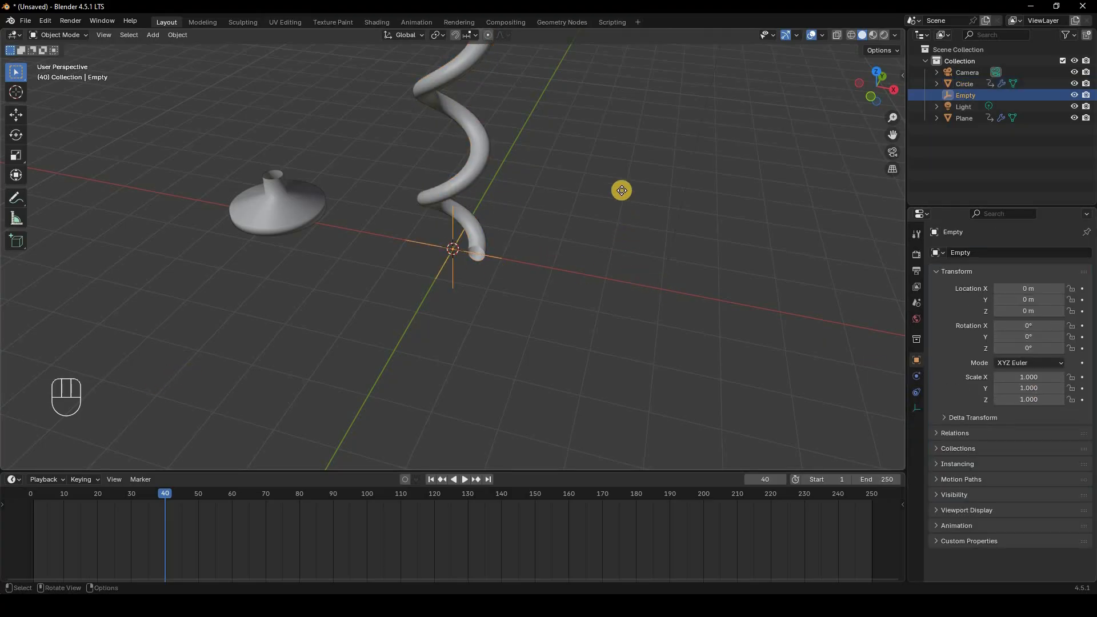
Try moving the empty away from the origin to preview the finer-stepped coil at a wider radius
key("g")
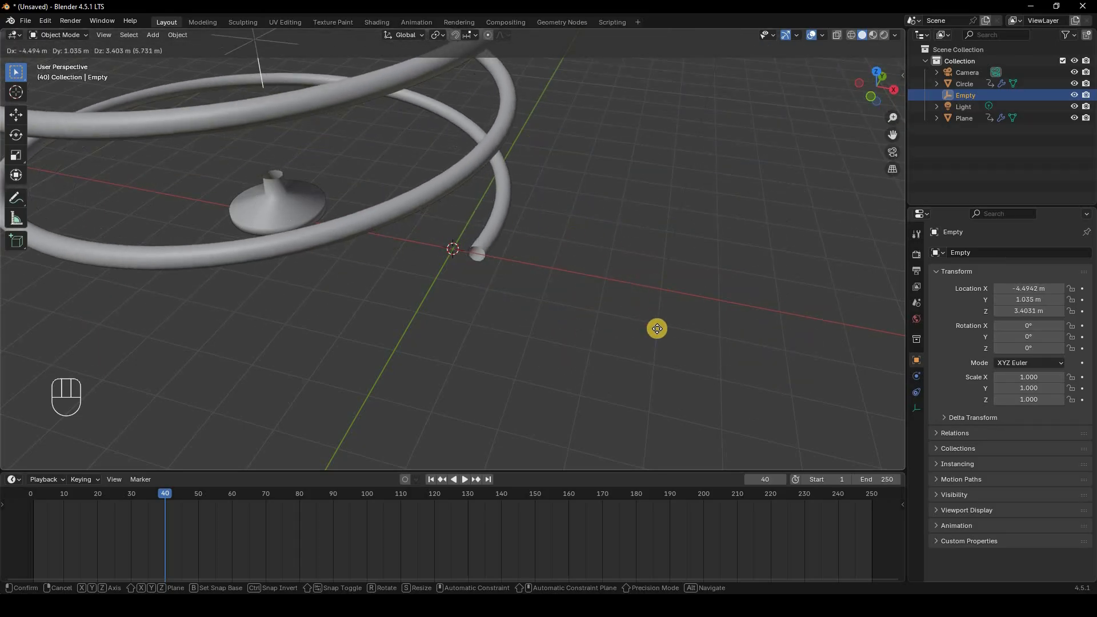
right_click(480, 243)
key("ctrl+z")
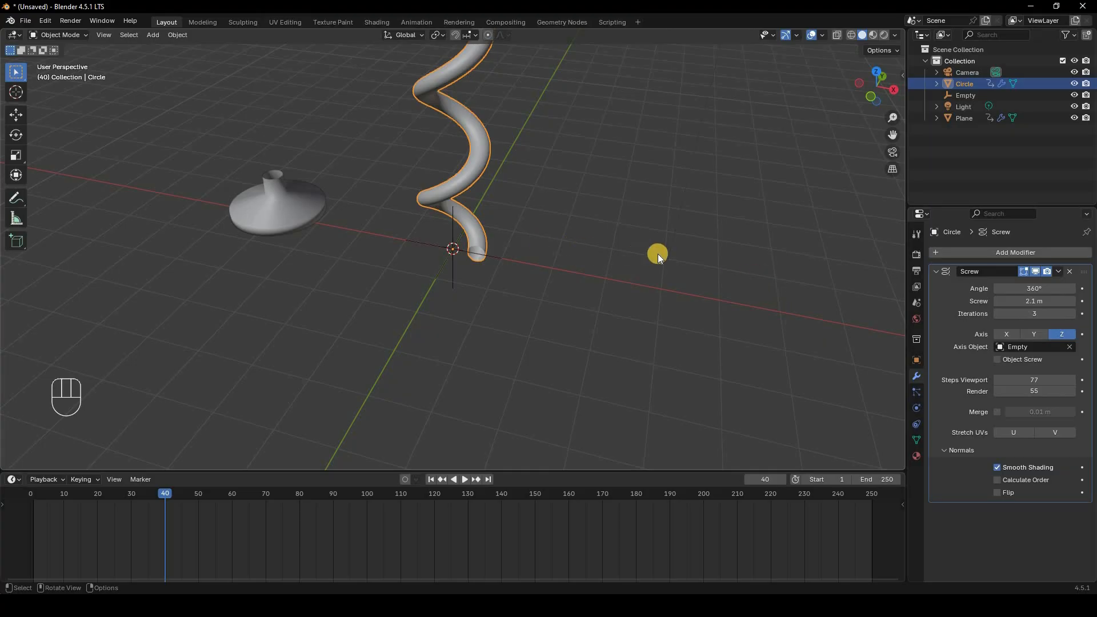